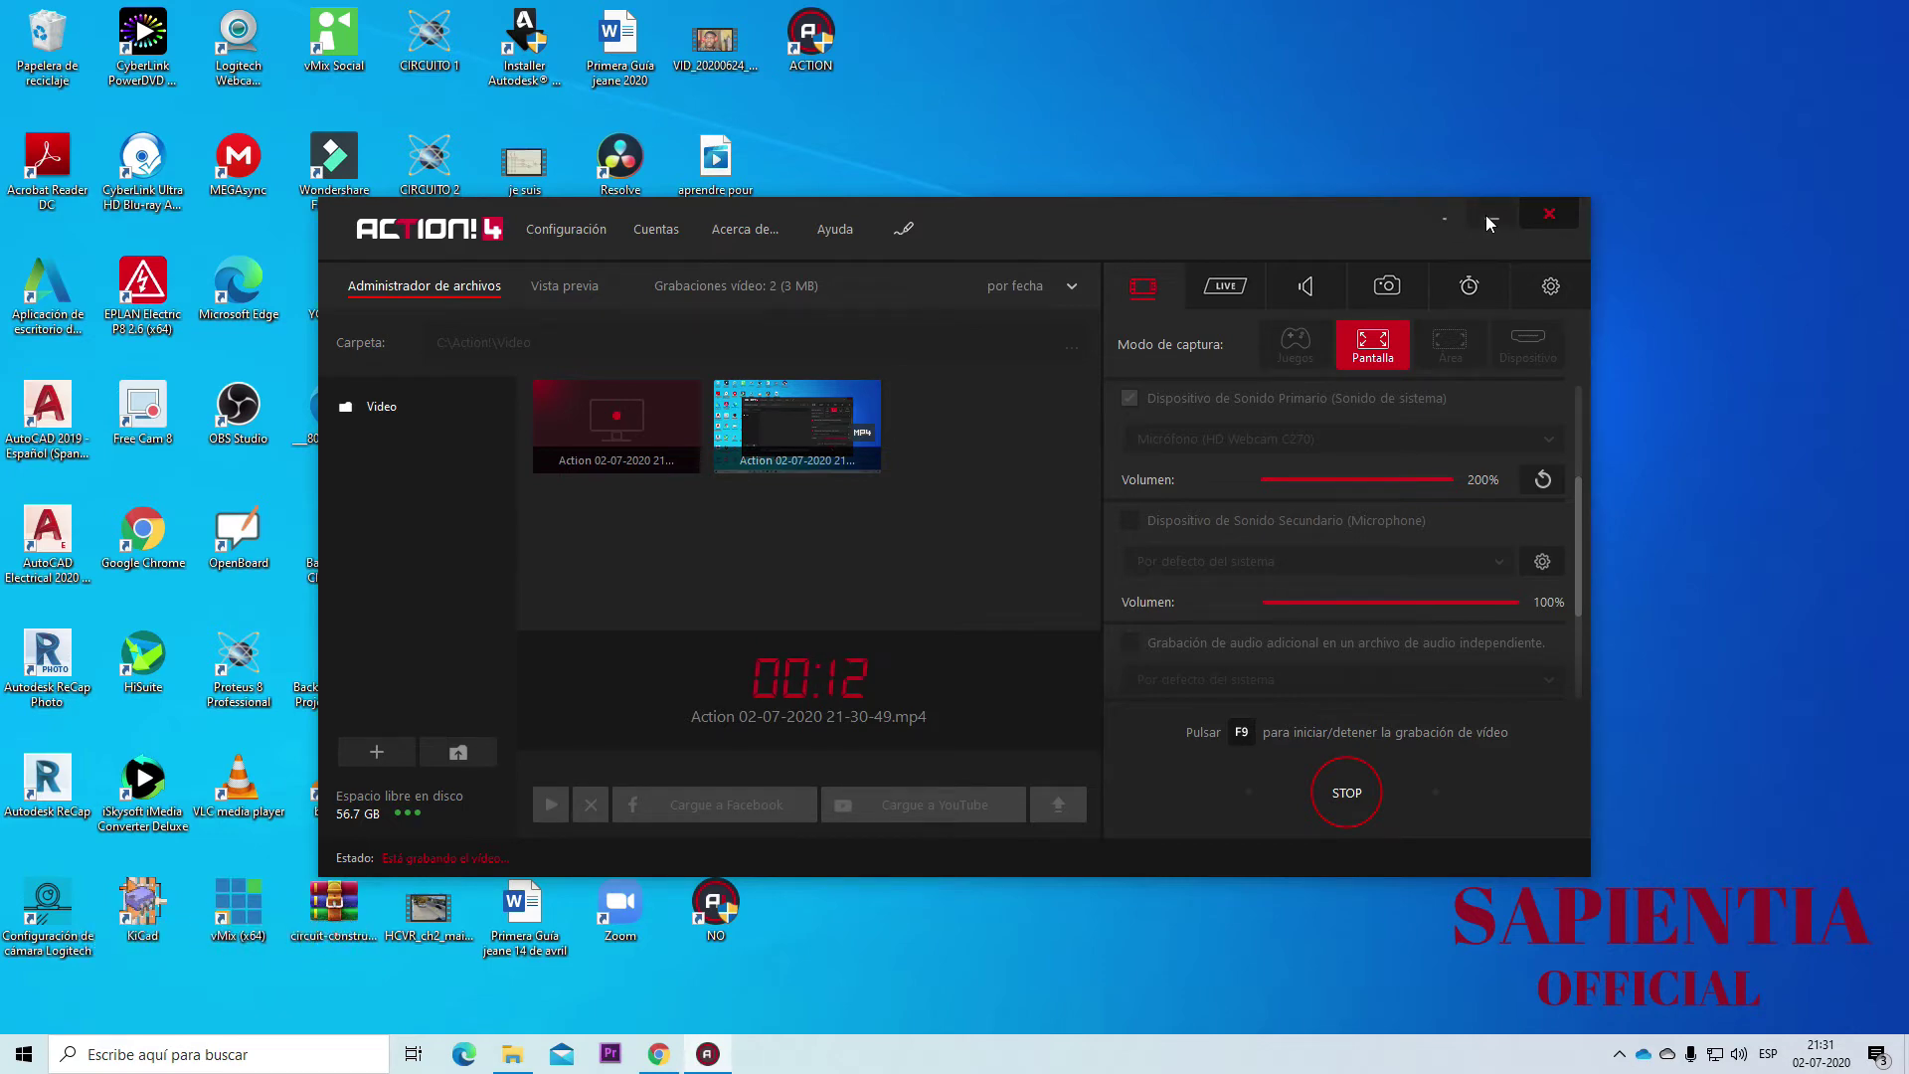
Bring up the Action! recorder window to view its recording settings and minimize it again
left_click(1485, 215)
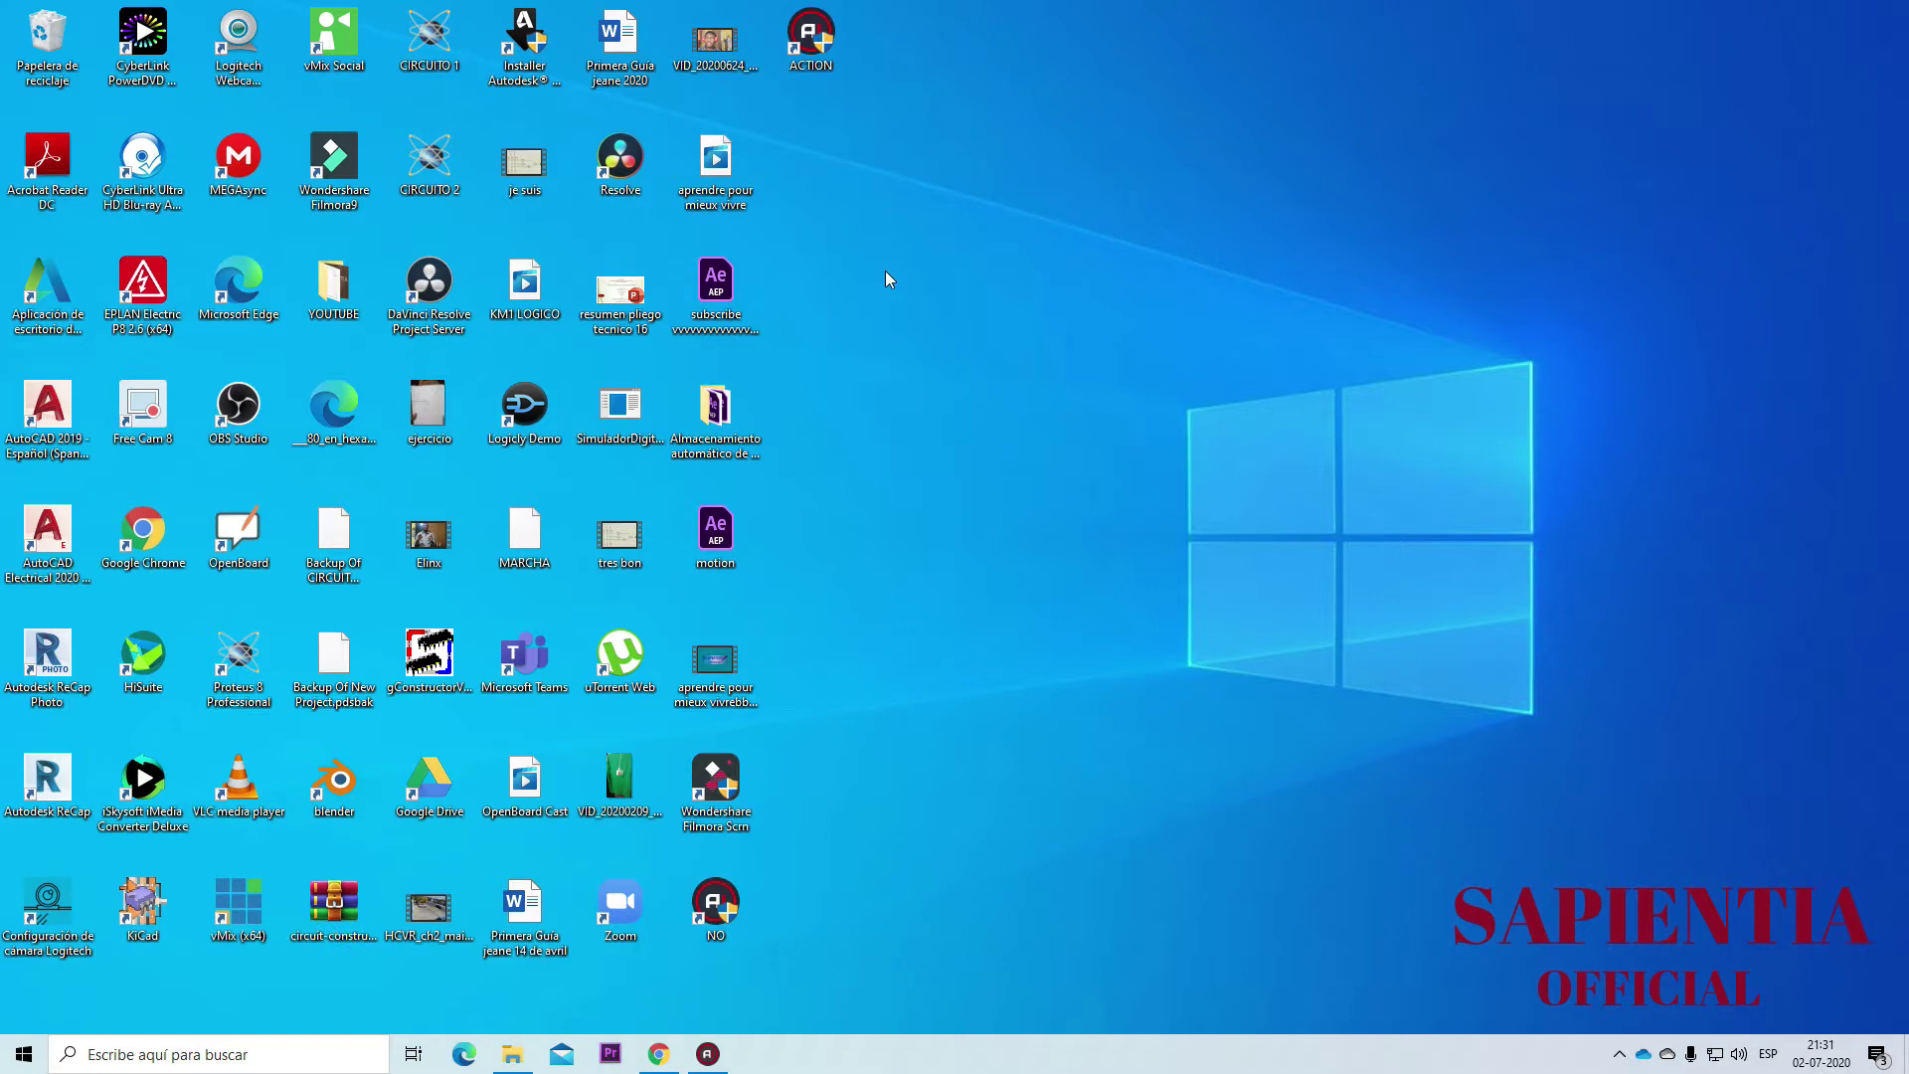
left_click(705, 1062)
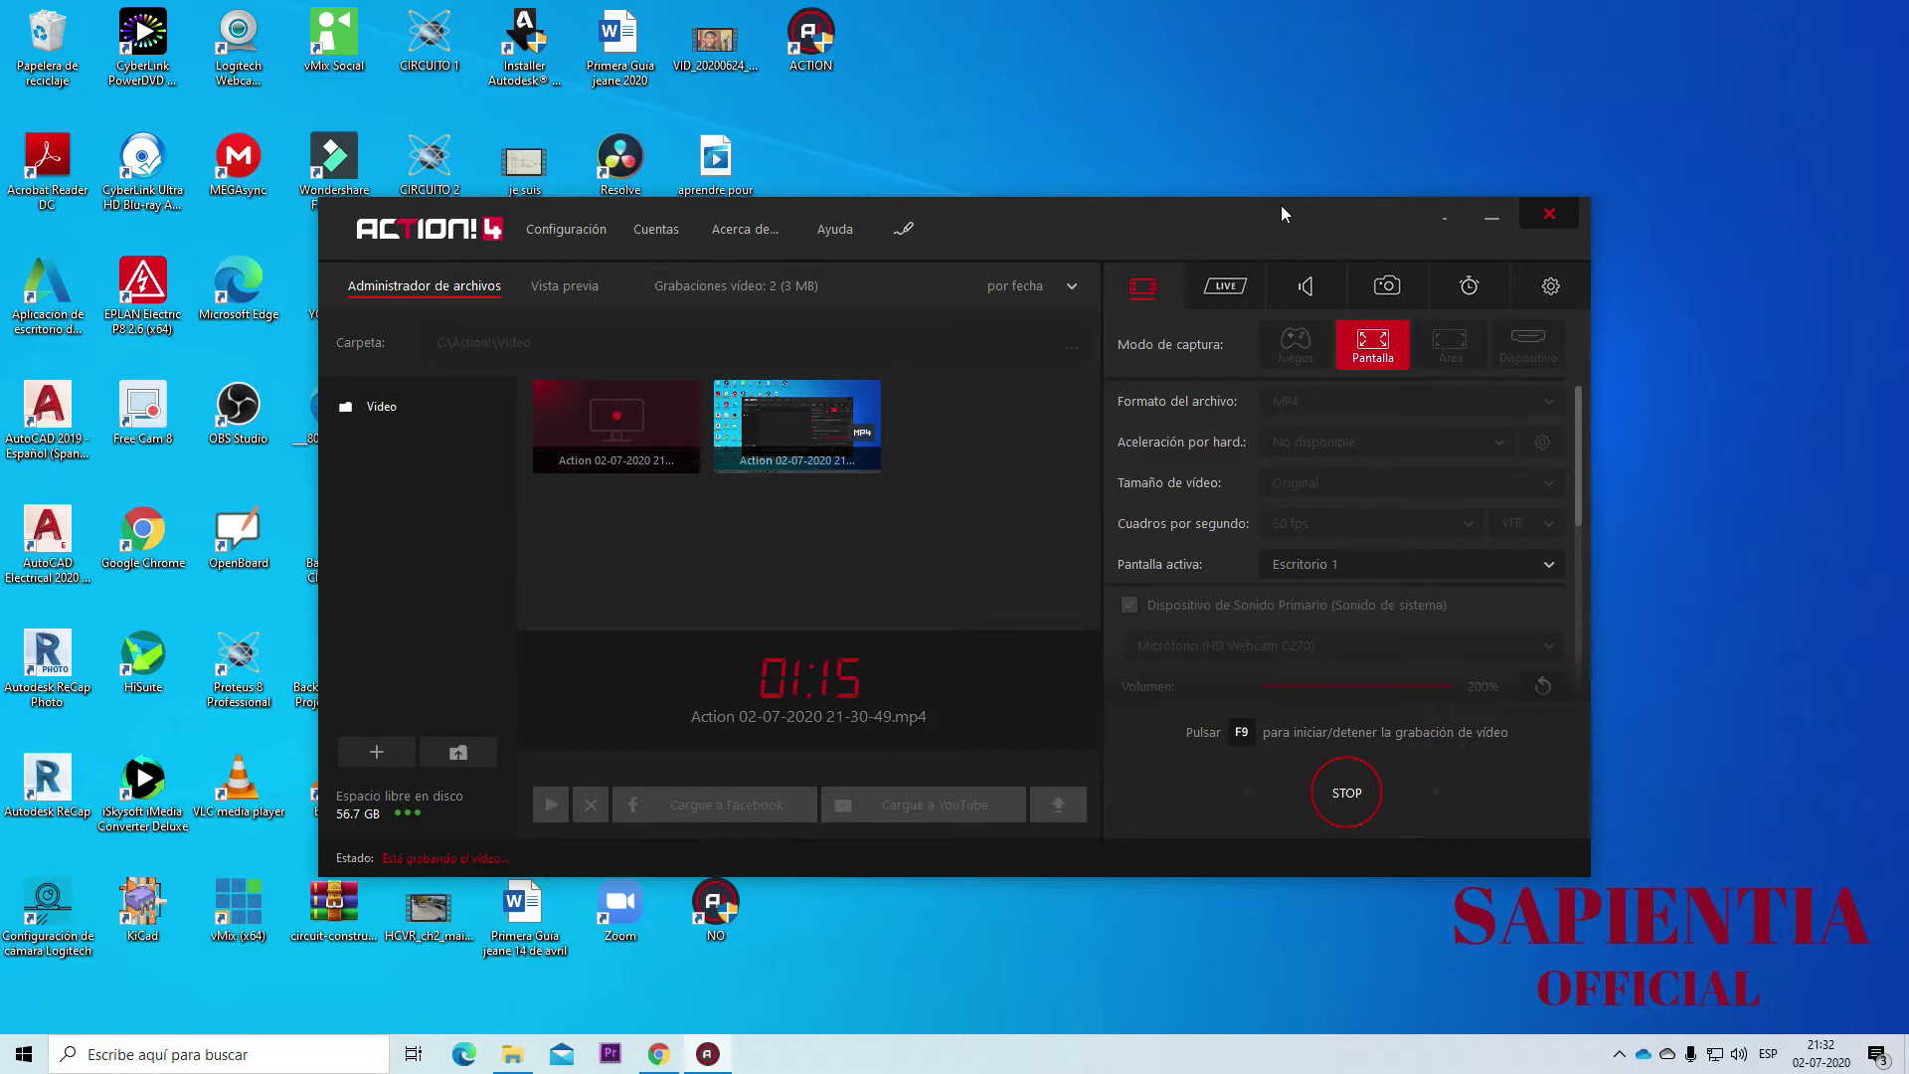
left_click(1489, 221)
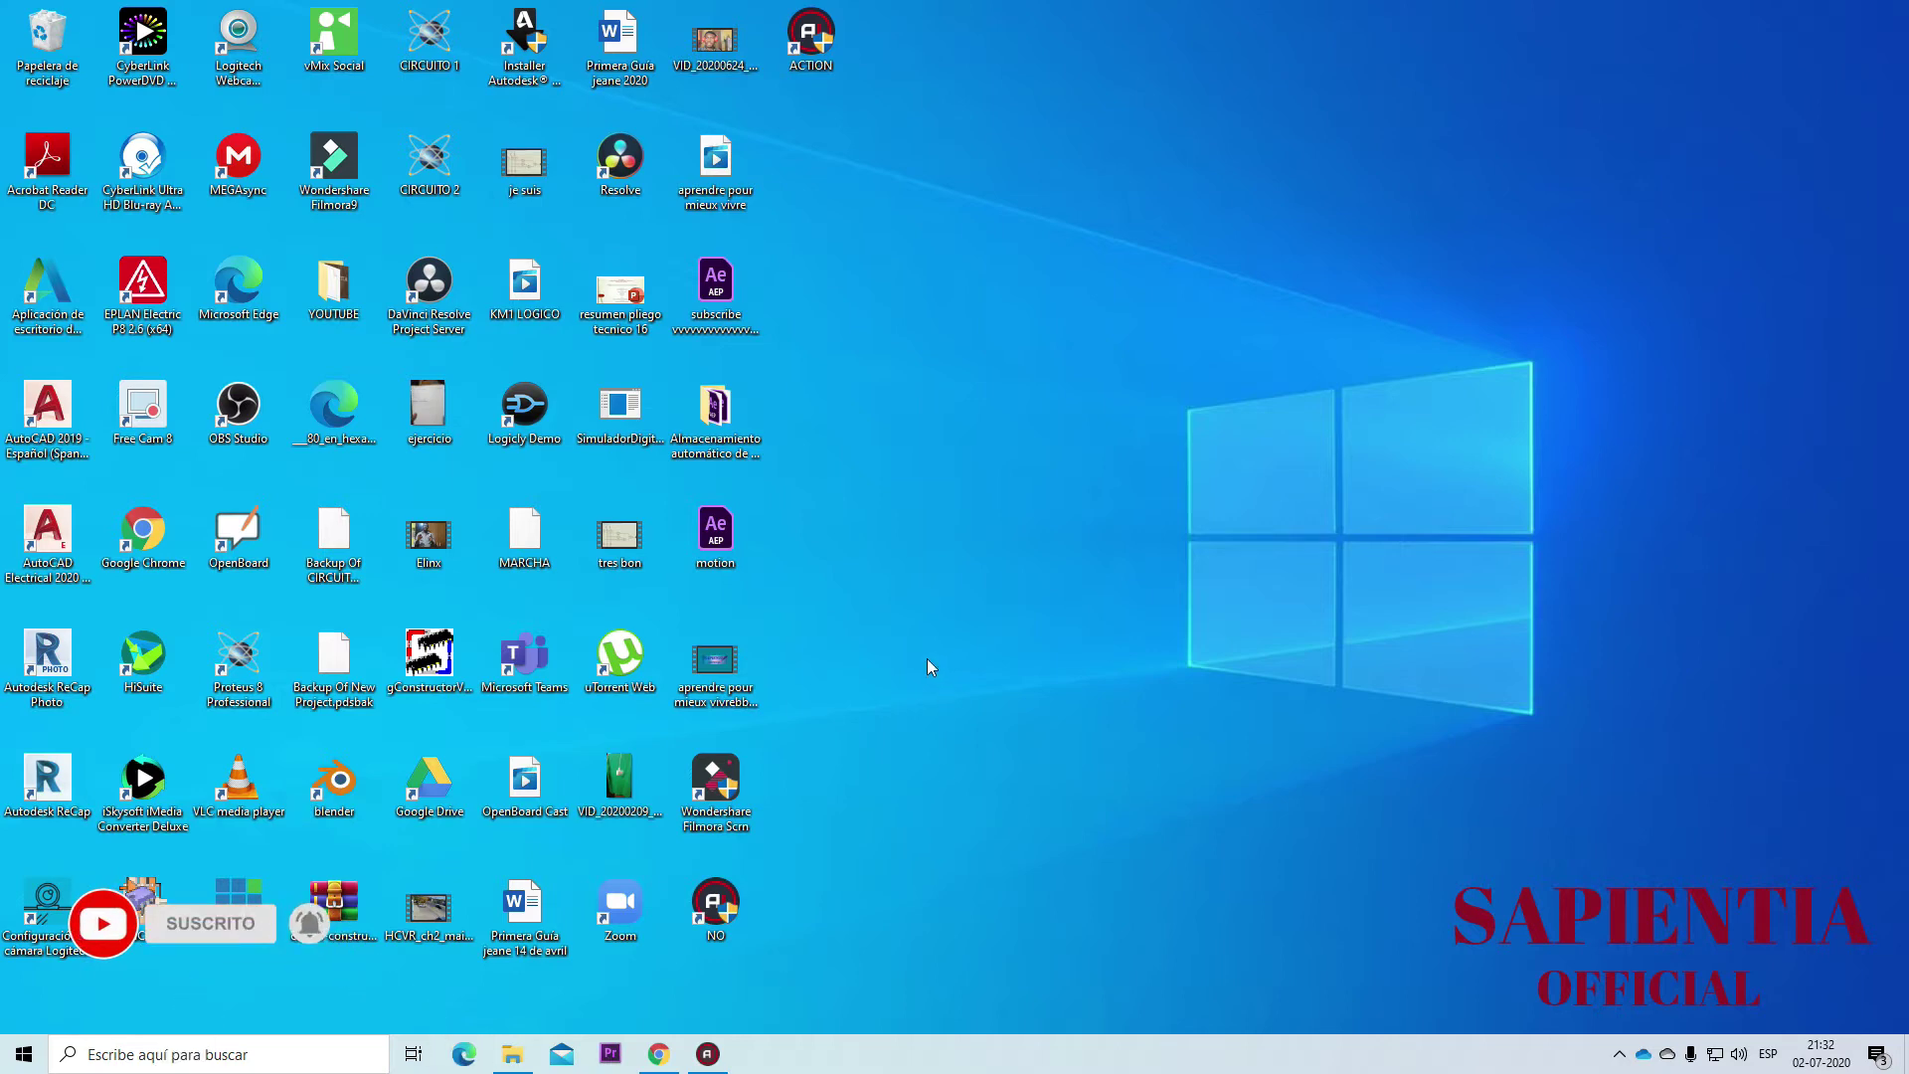
Switch to Chrome, locate the download option for Mirillis Action 4.6.0.rar on its MEGA page, and minimize the browser
left_click(662, 1056)
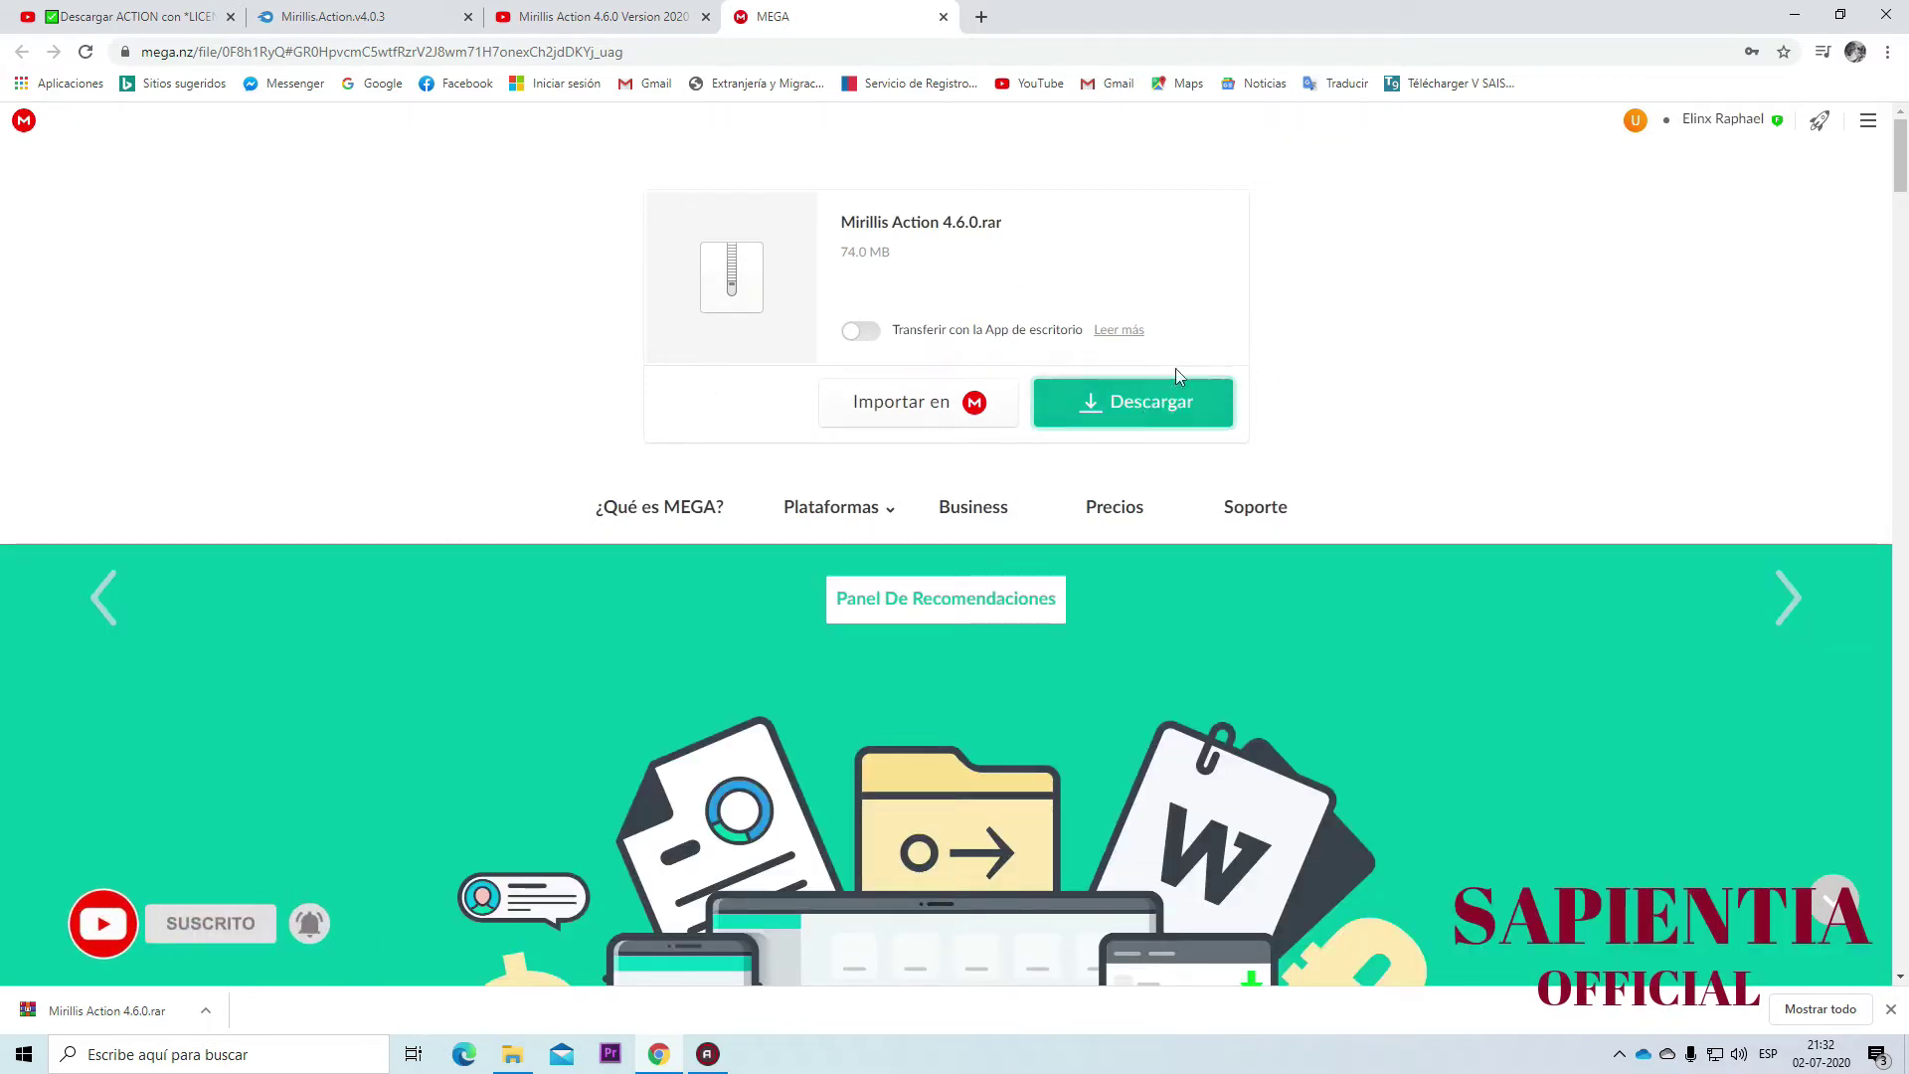
left_click(1157, 411)
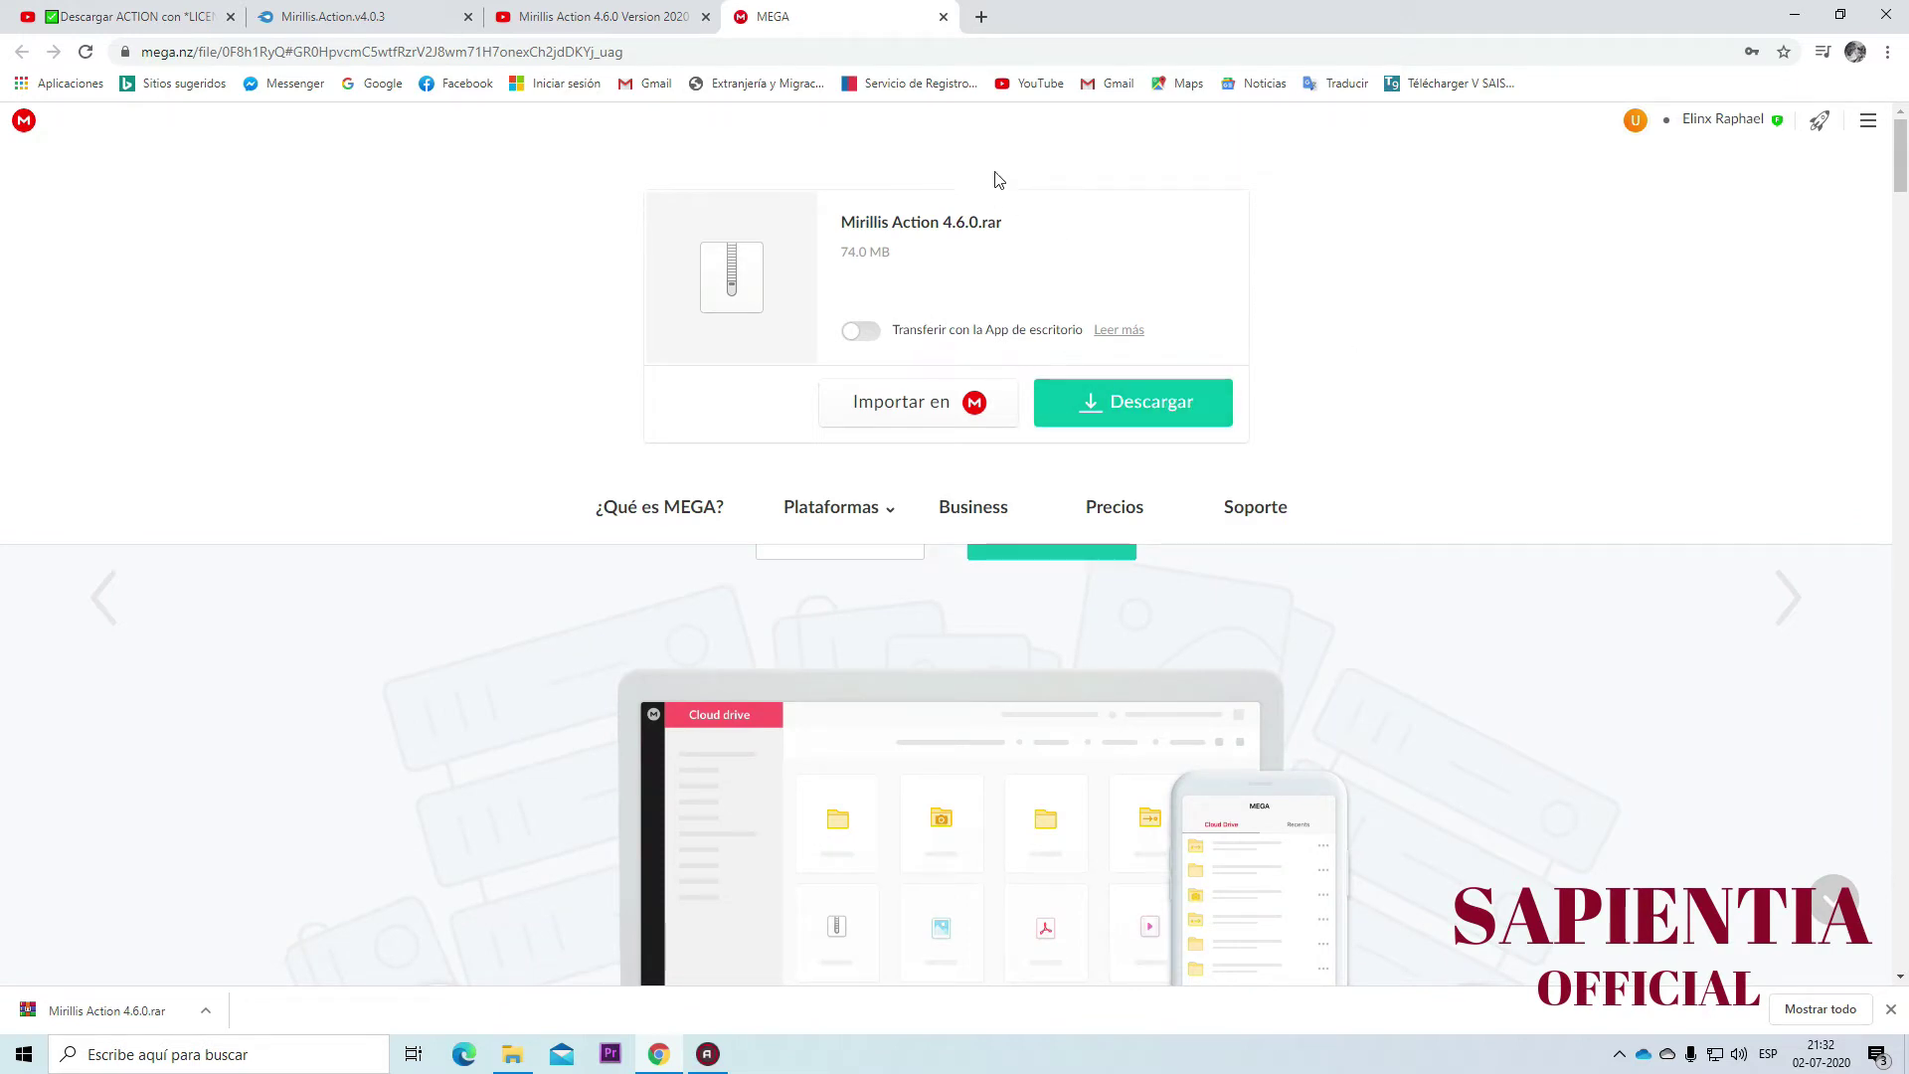
left_click(1802, 10)
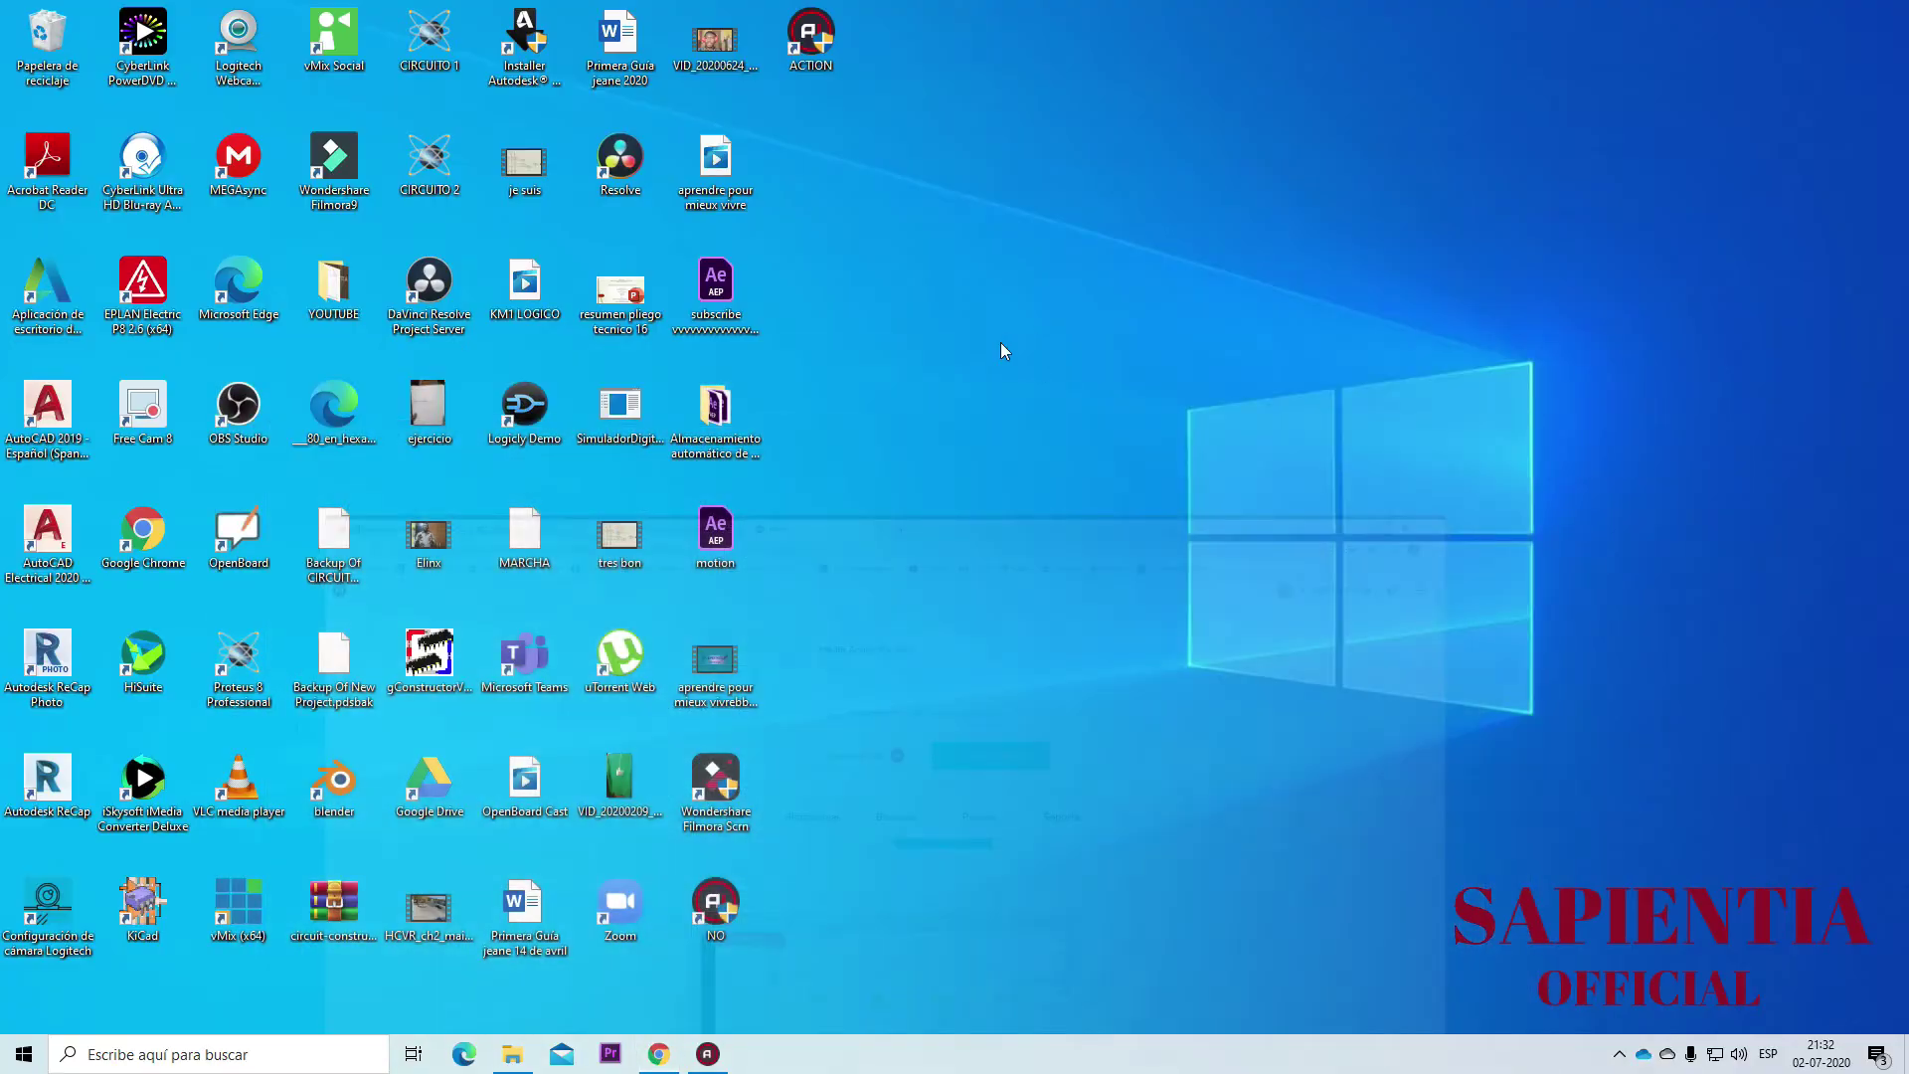
Switch to the Downloads folder in File Explorer and view the extraction options for the Mirillis Action 4.6.0 archive without extracting it
left_click(513, 1054)
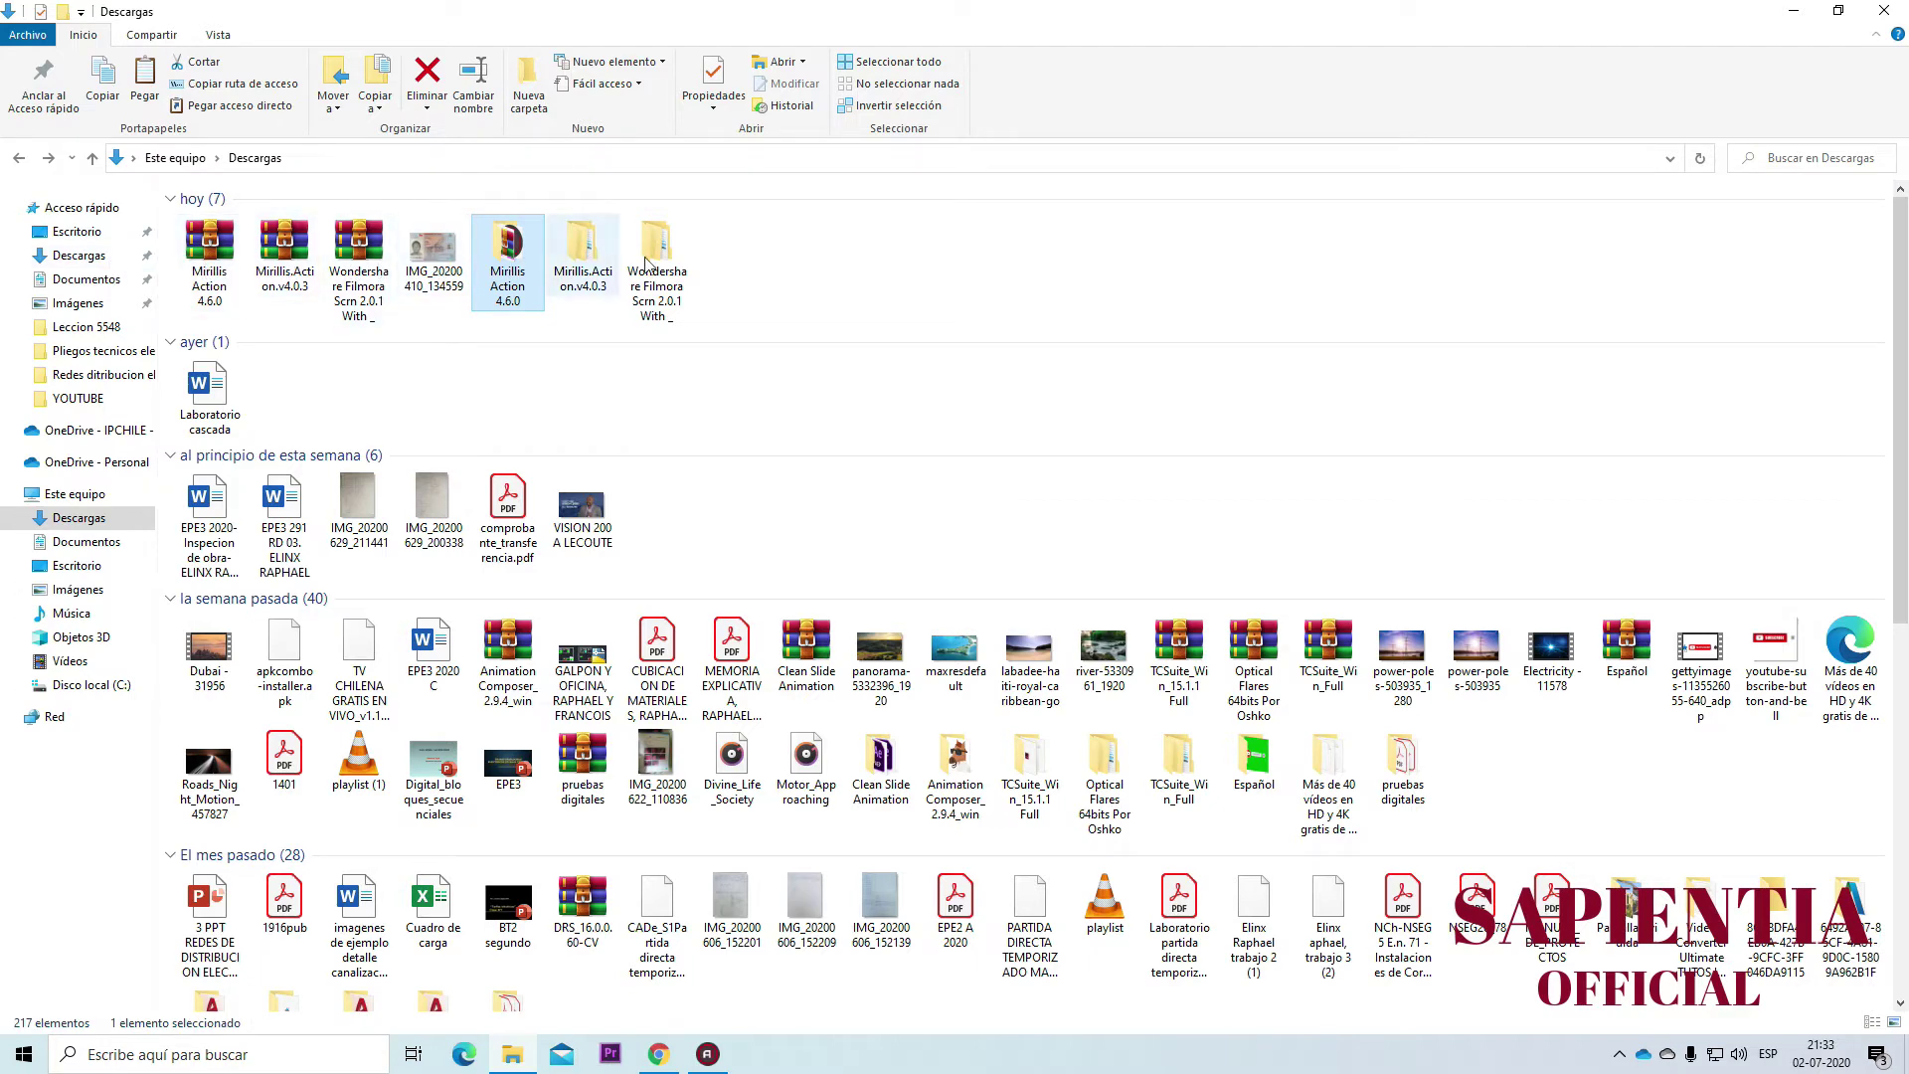
left_click(211, 257)
right_click(210, 255)
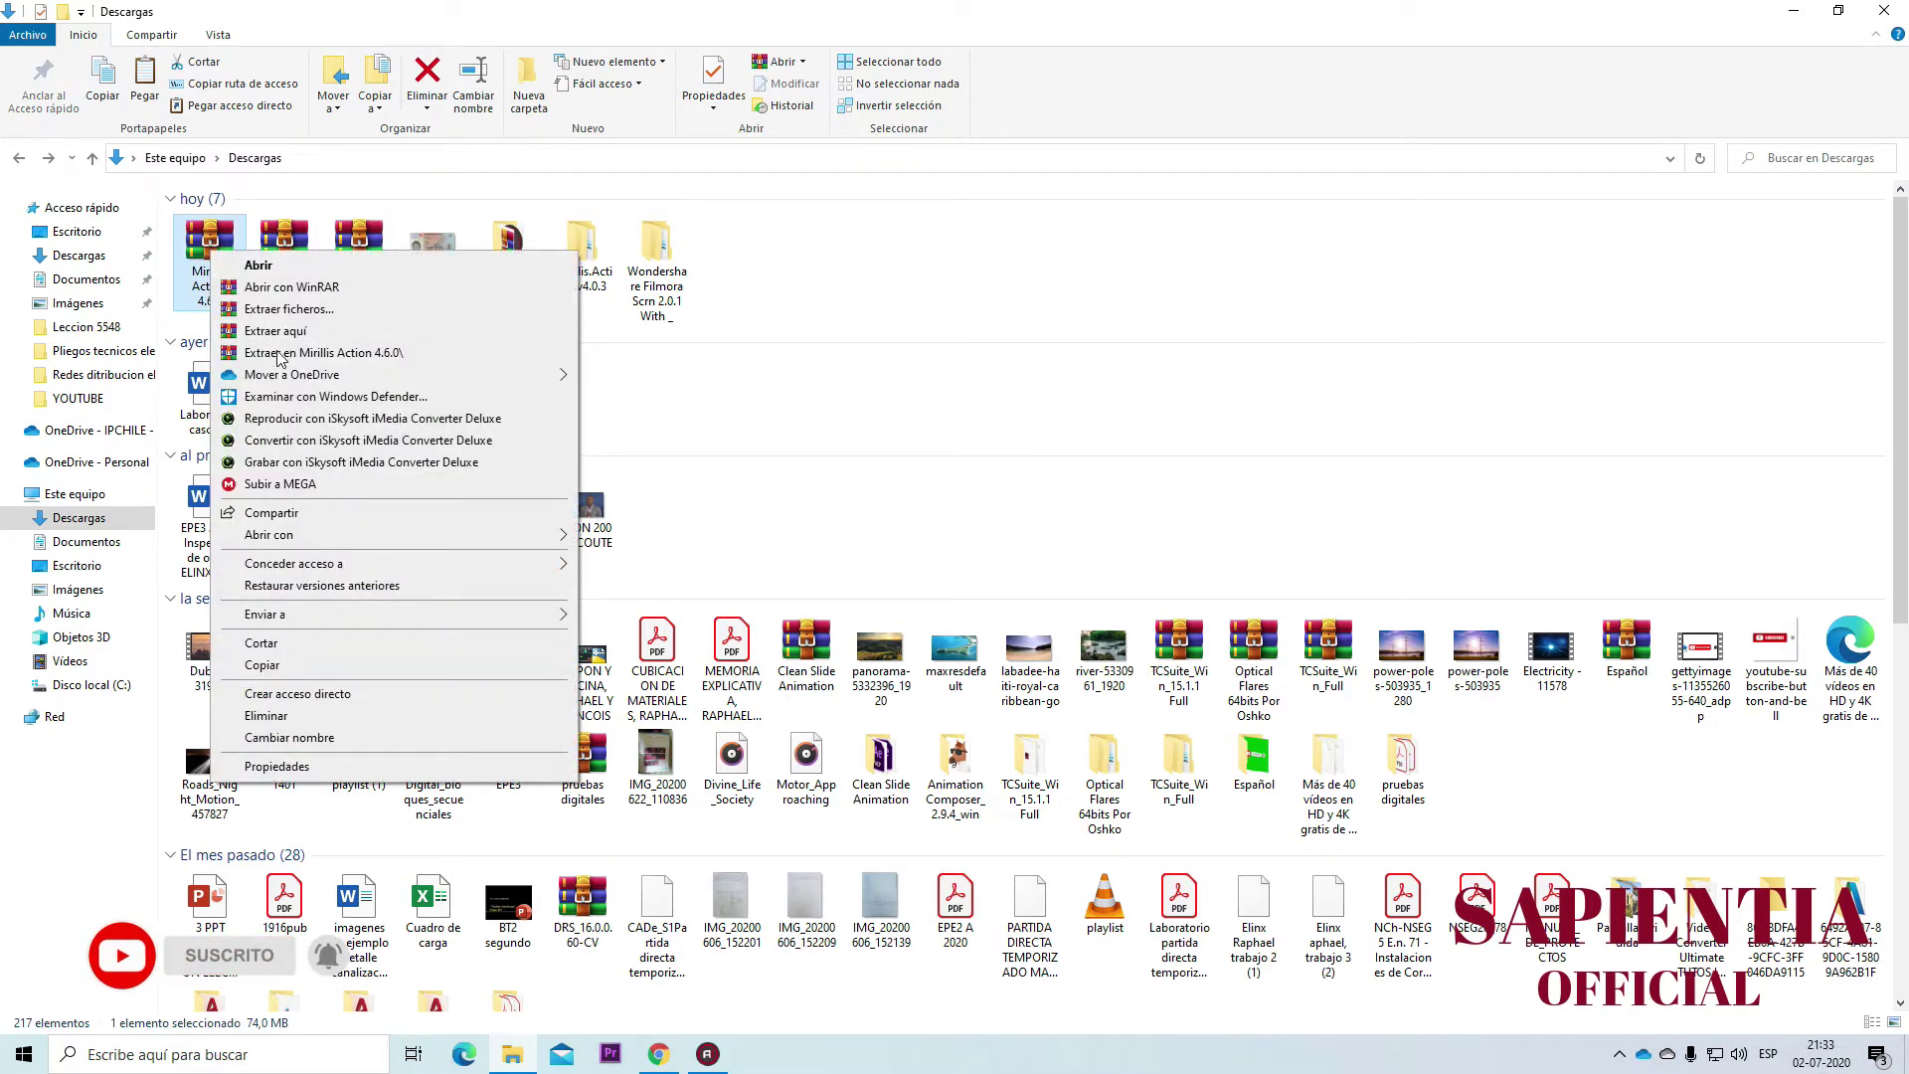
left_click(735, 298)
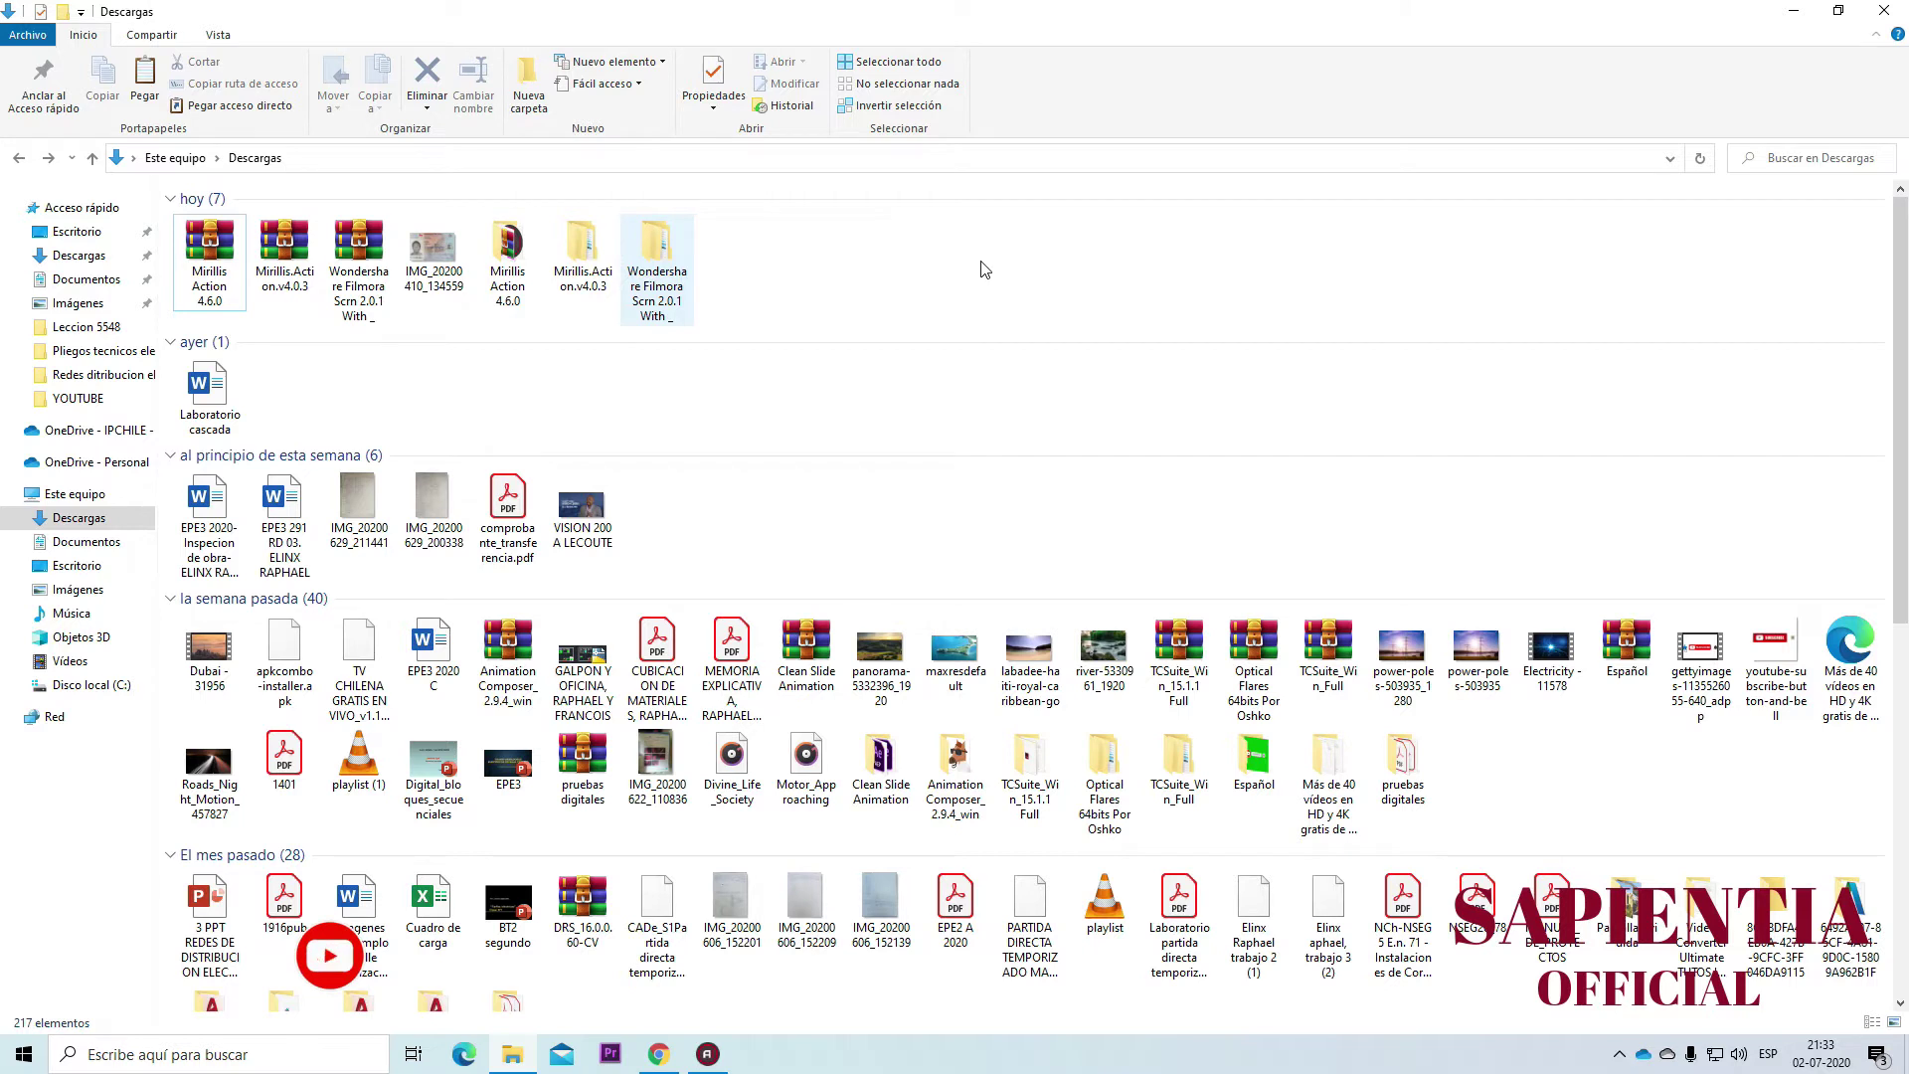
Open the Mirillis.Action.v4.0.3 folder in Downloads and the subfolder of the same name inside it
double_click(587, 273)
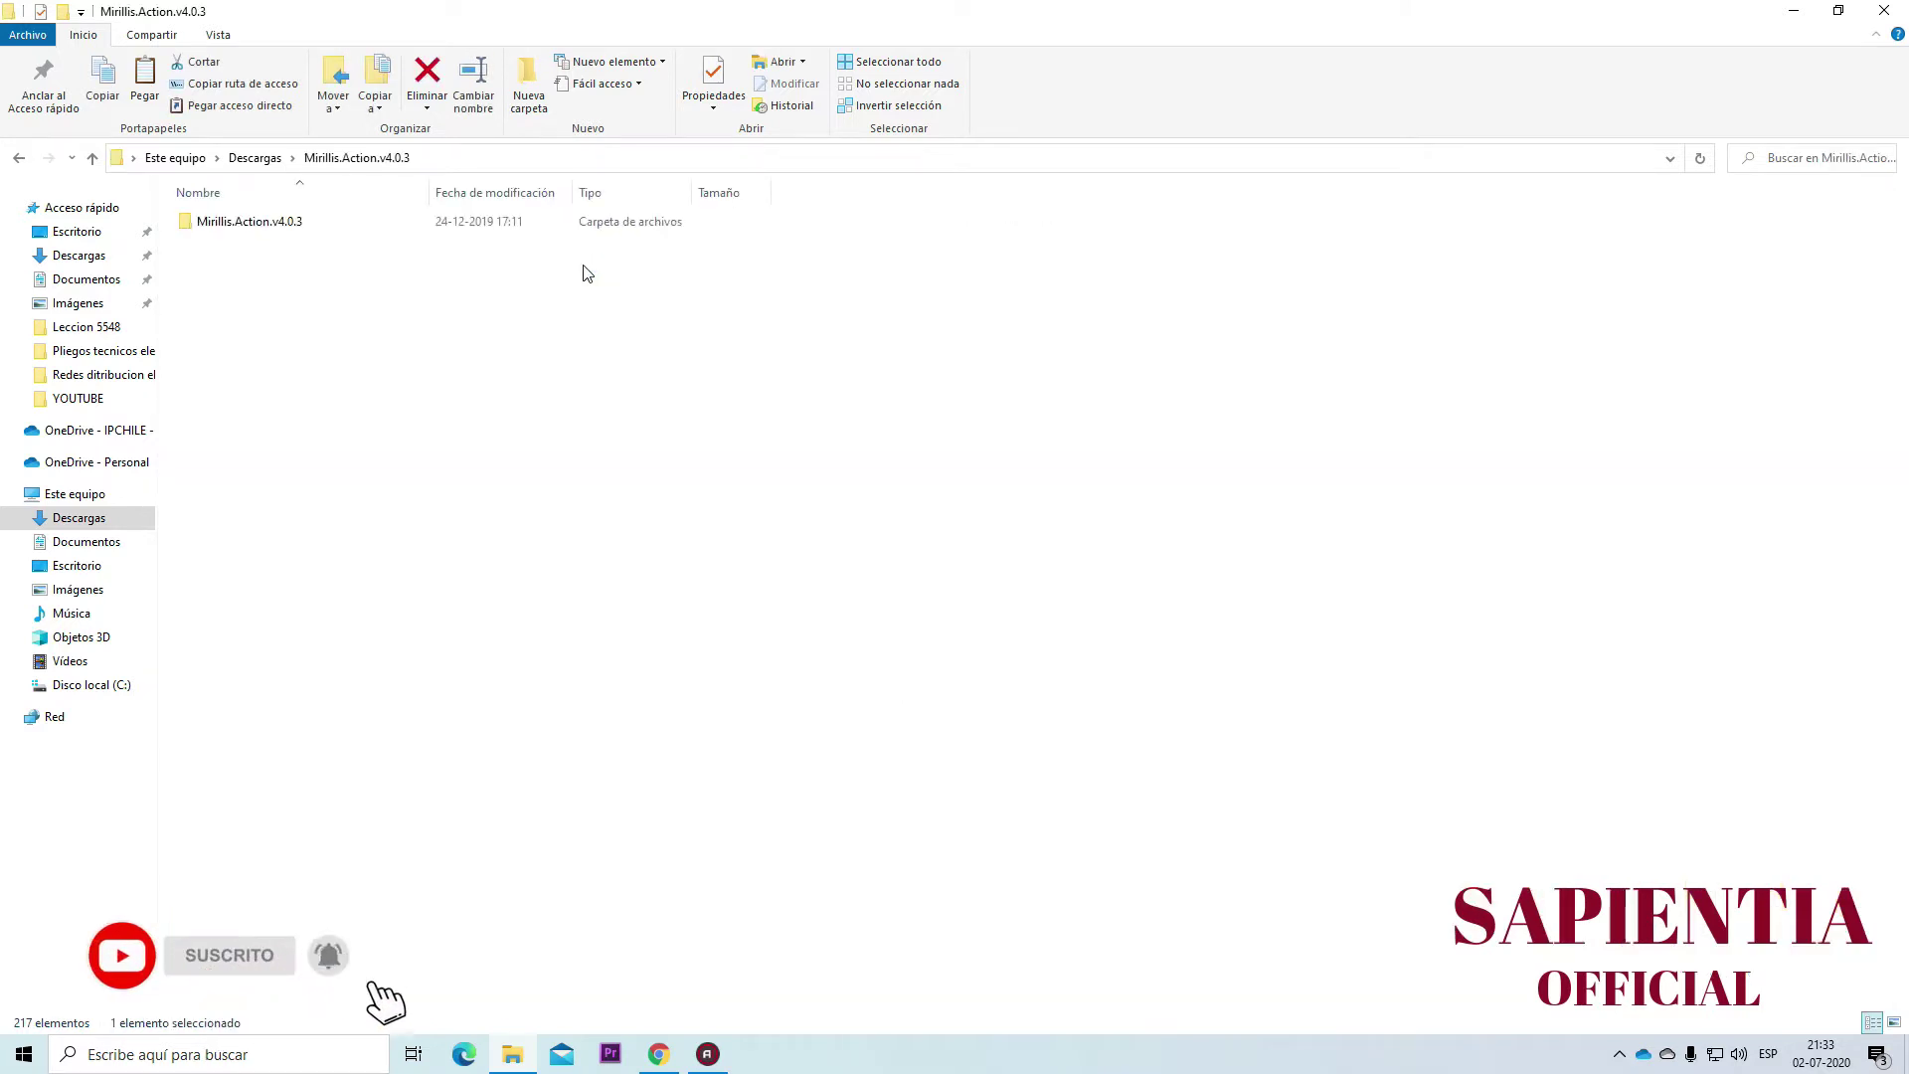
left_click(270, 229)
double_click(271, 226)
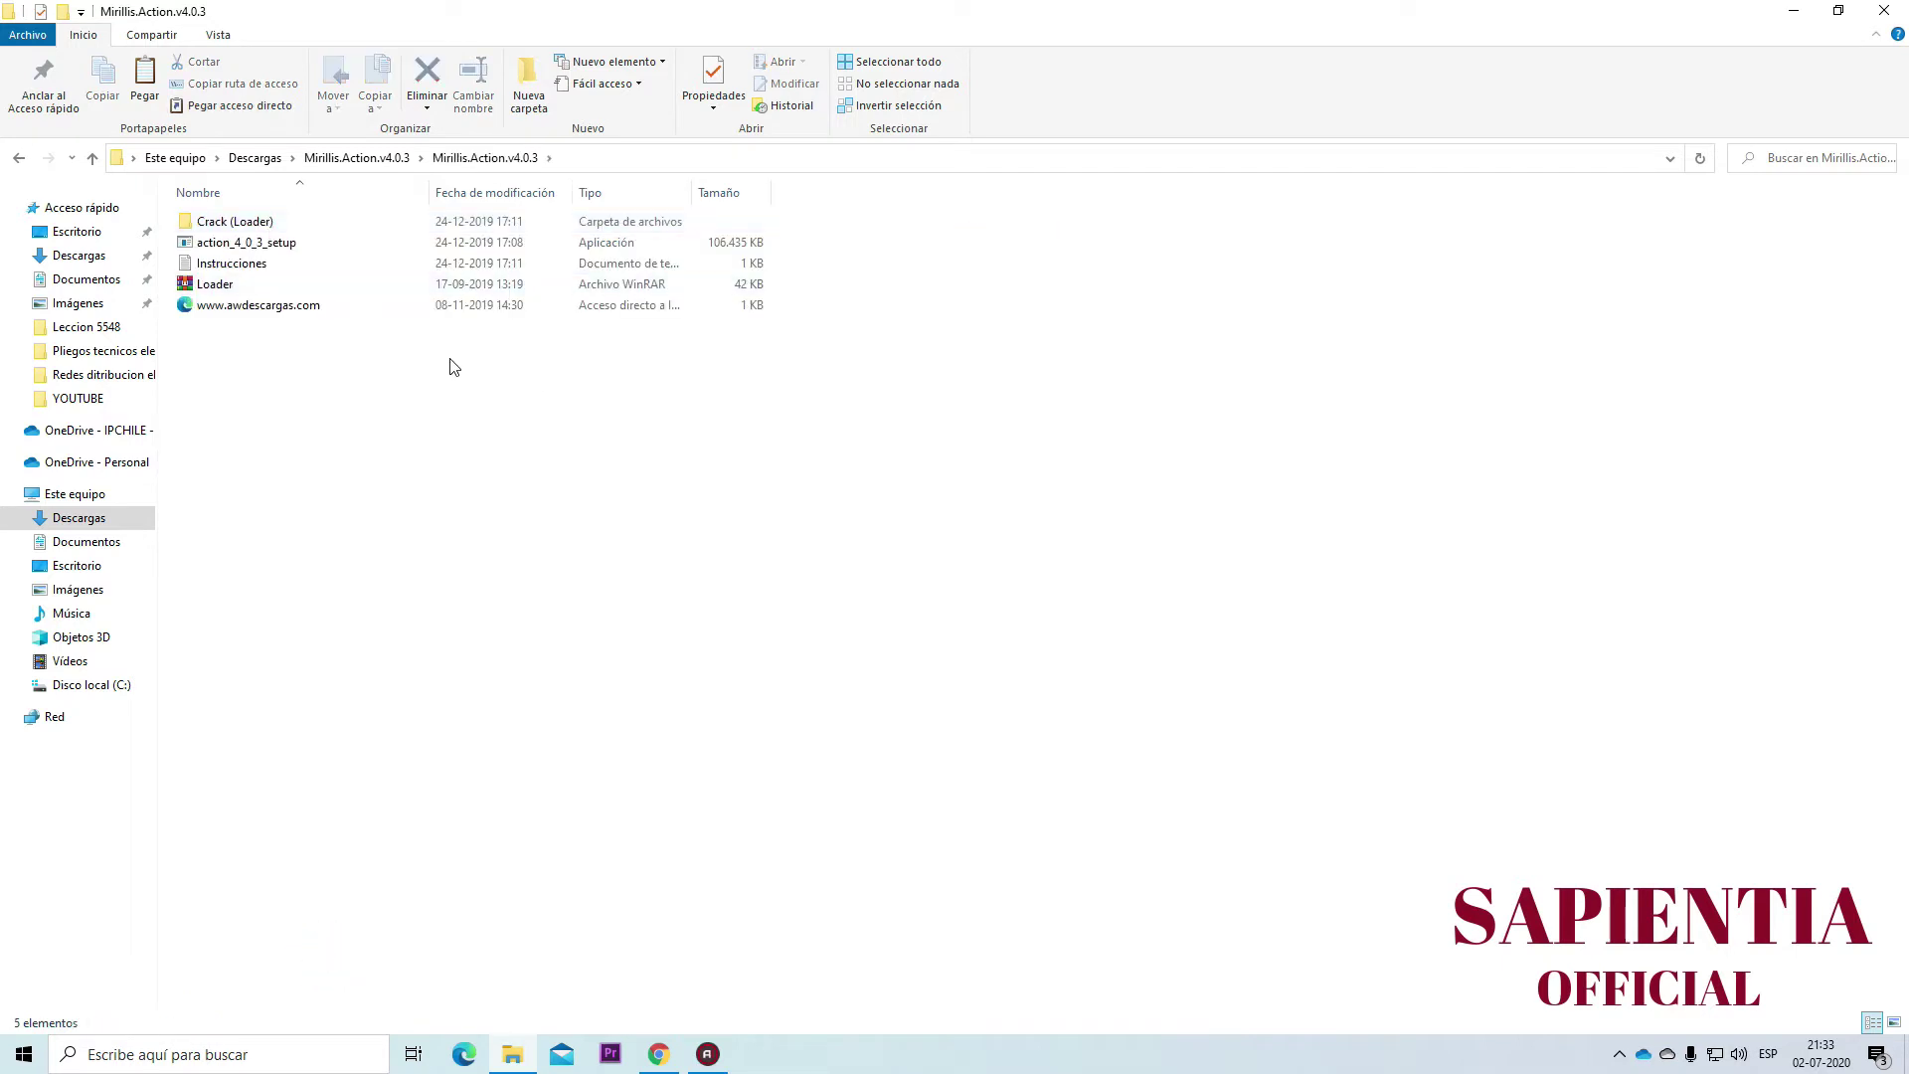
View the run-as-administrator option for the action_4_0_3_setup installer and dismiss it without running the installer
left_click(242, 249)
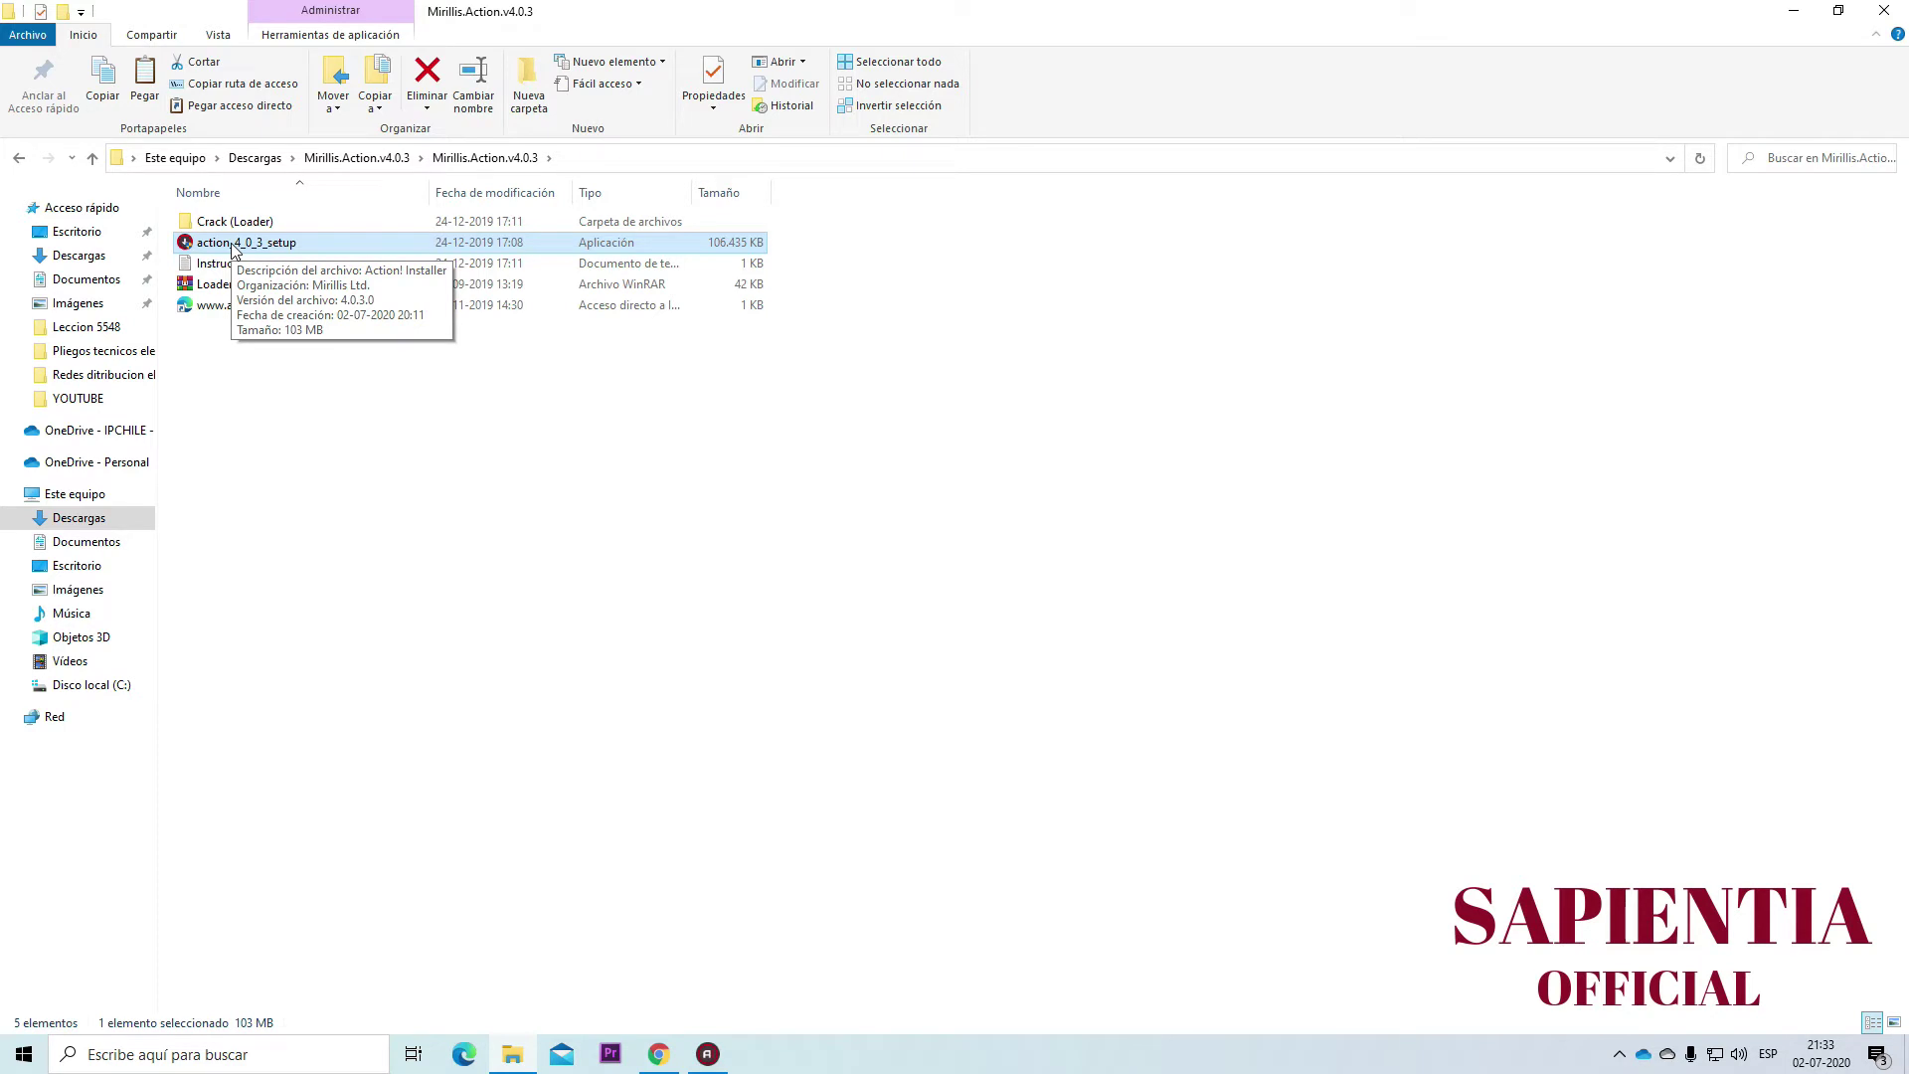
right_click(230, 243)
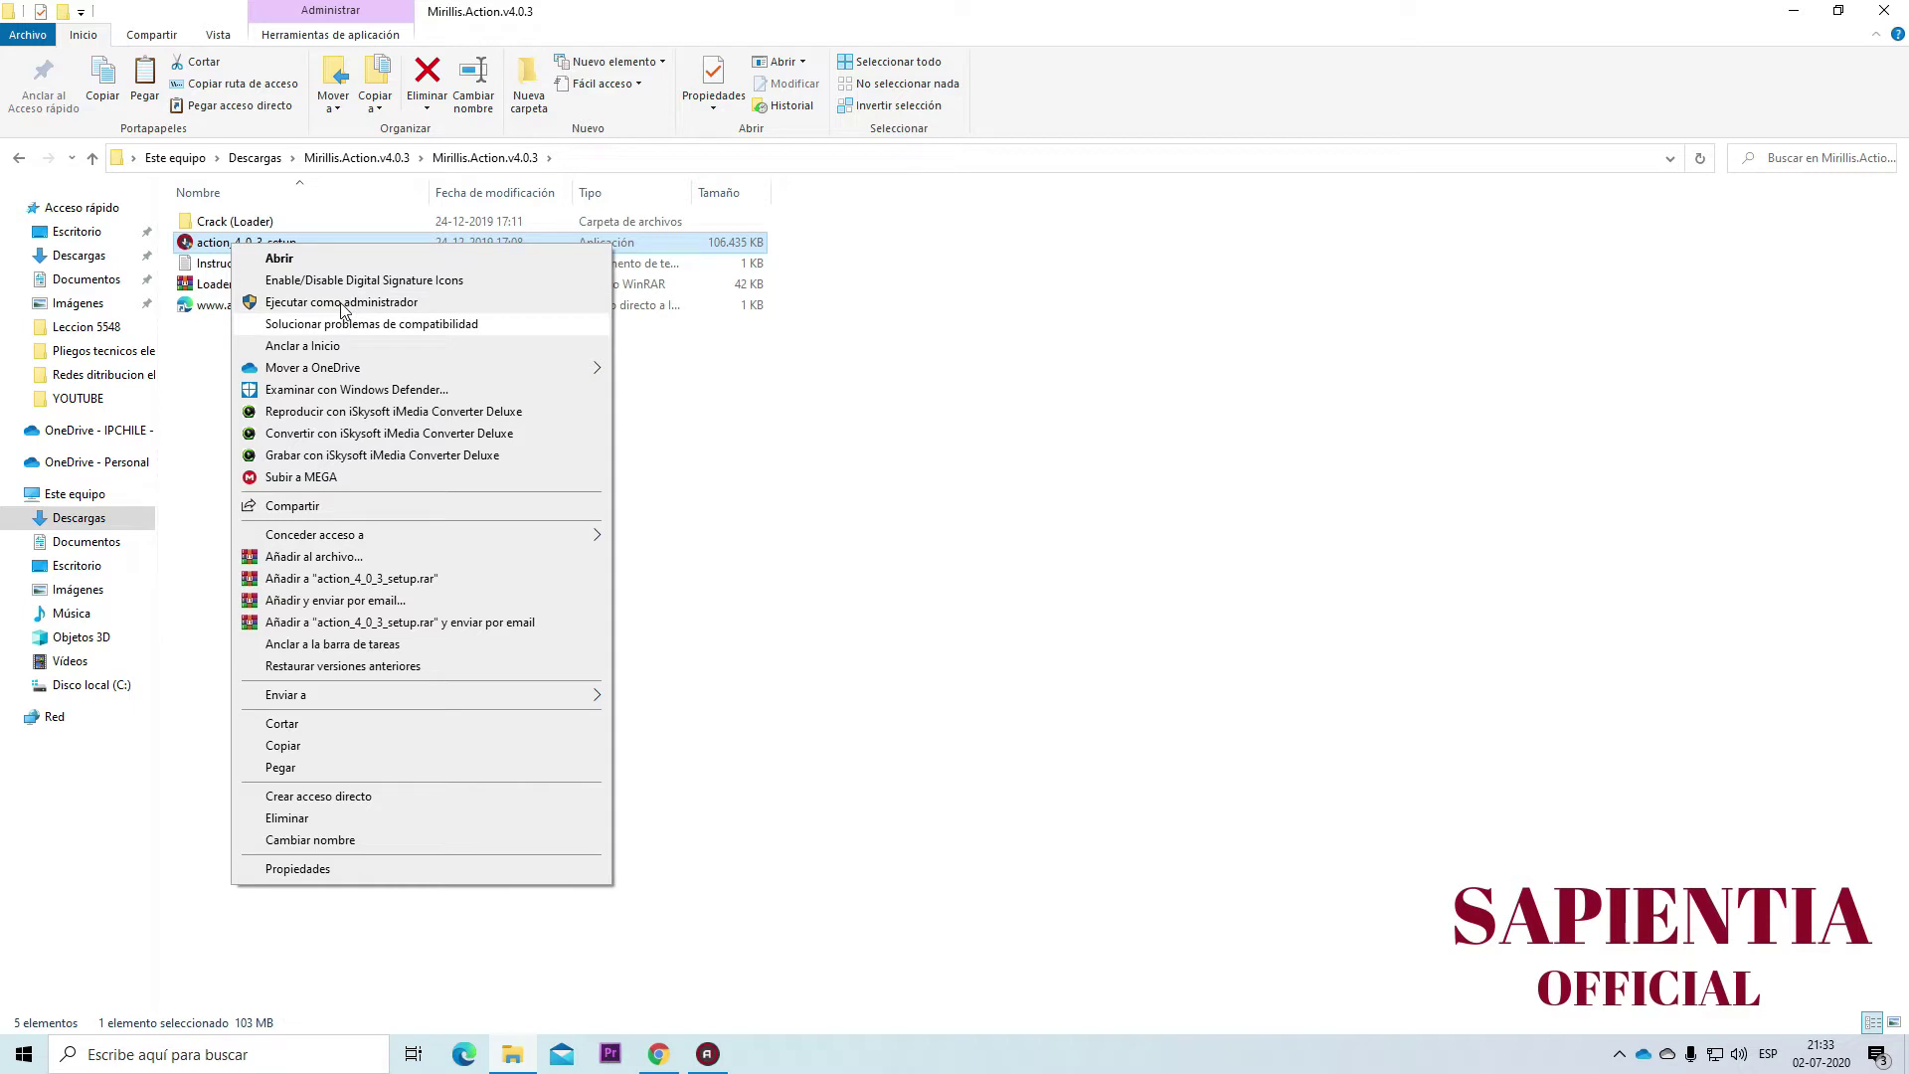
left_click(811, 403)
left_click(638, 437)
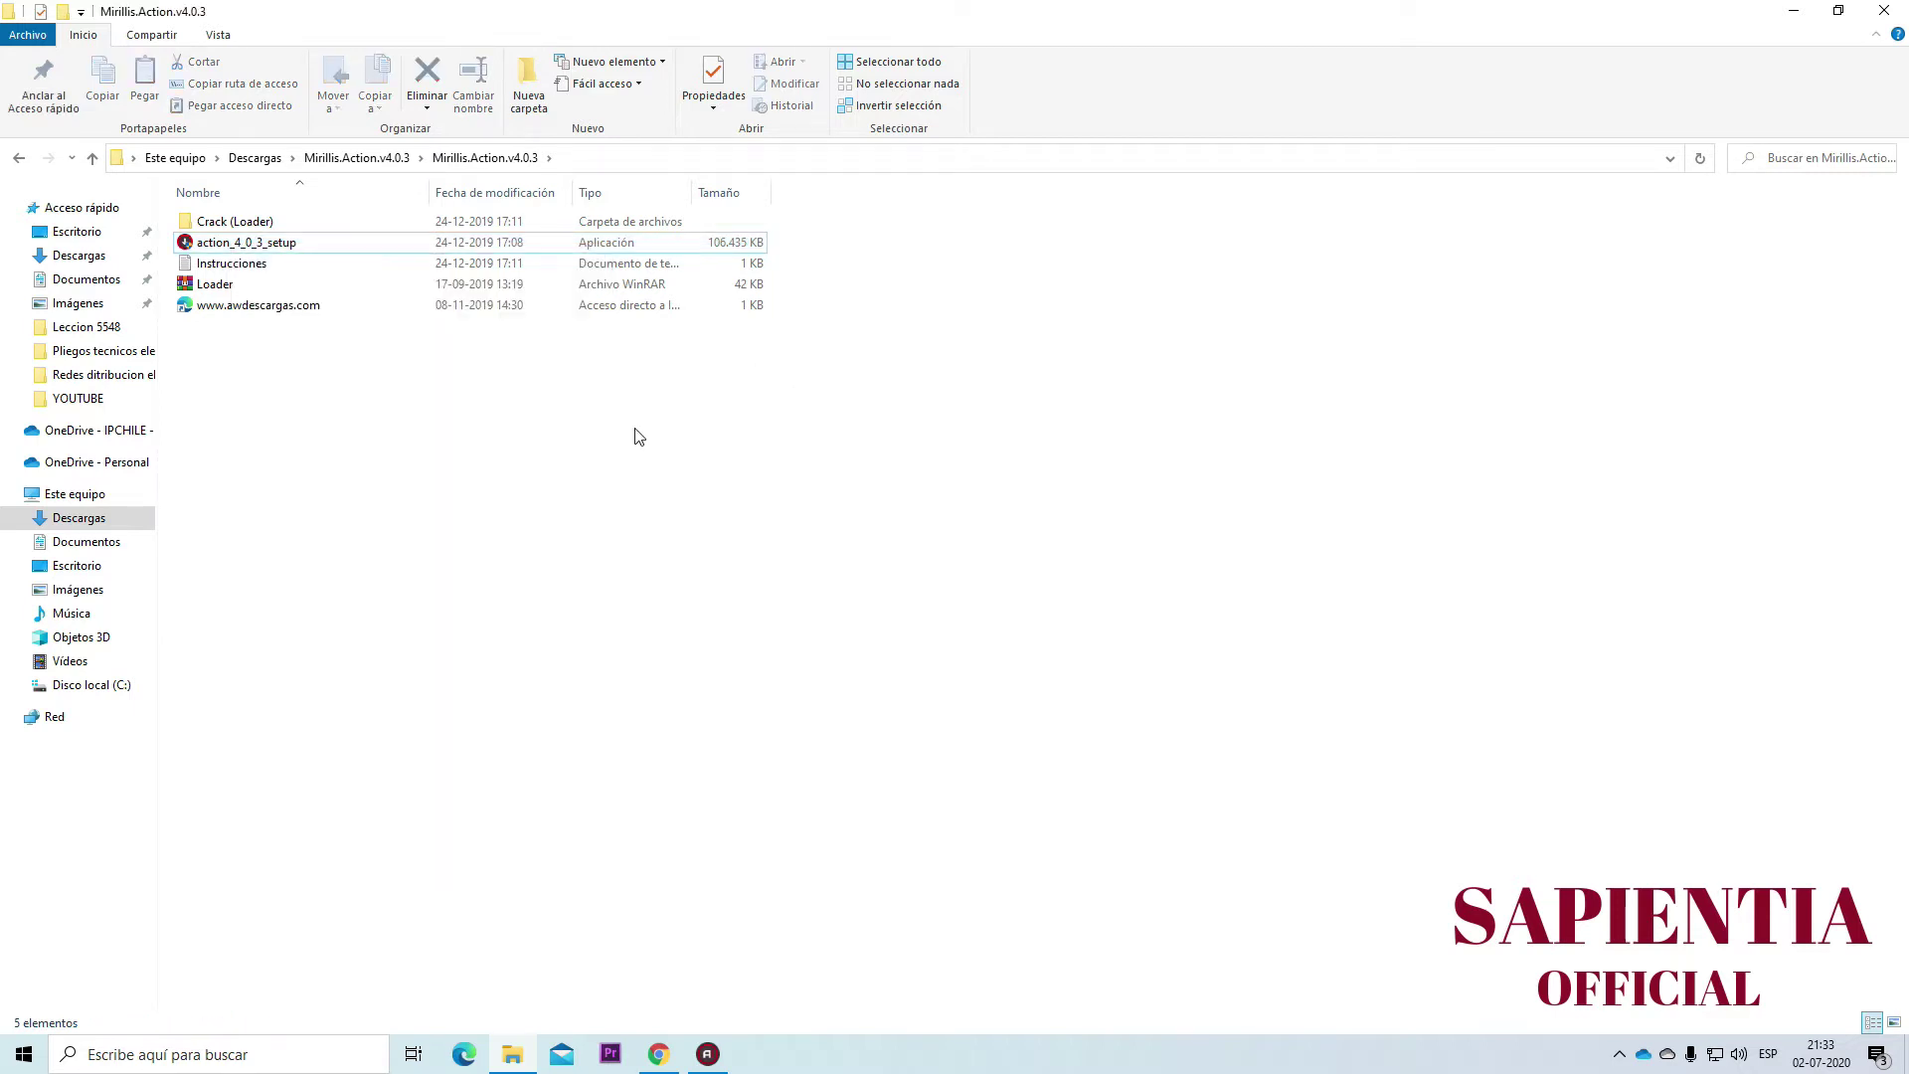
left_click(650, 304)
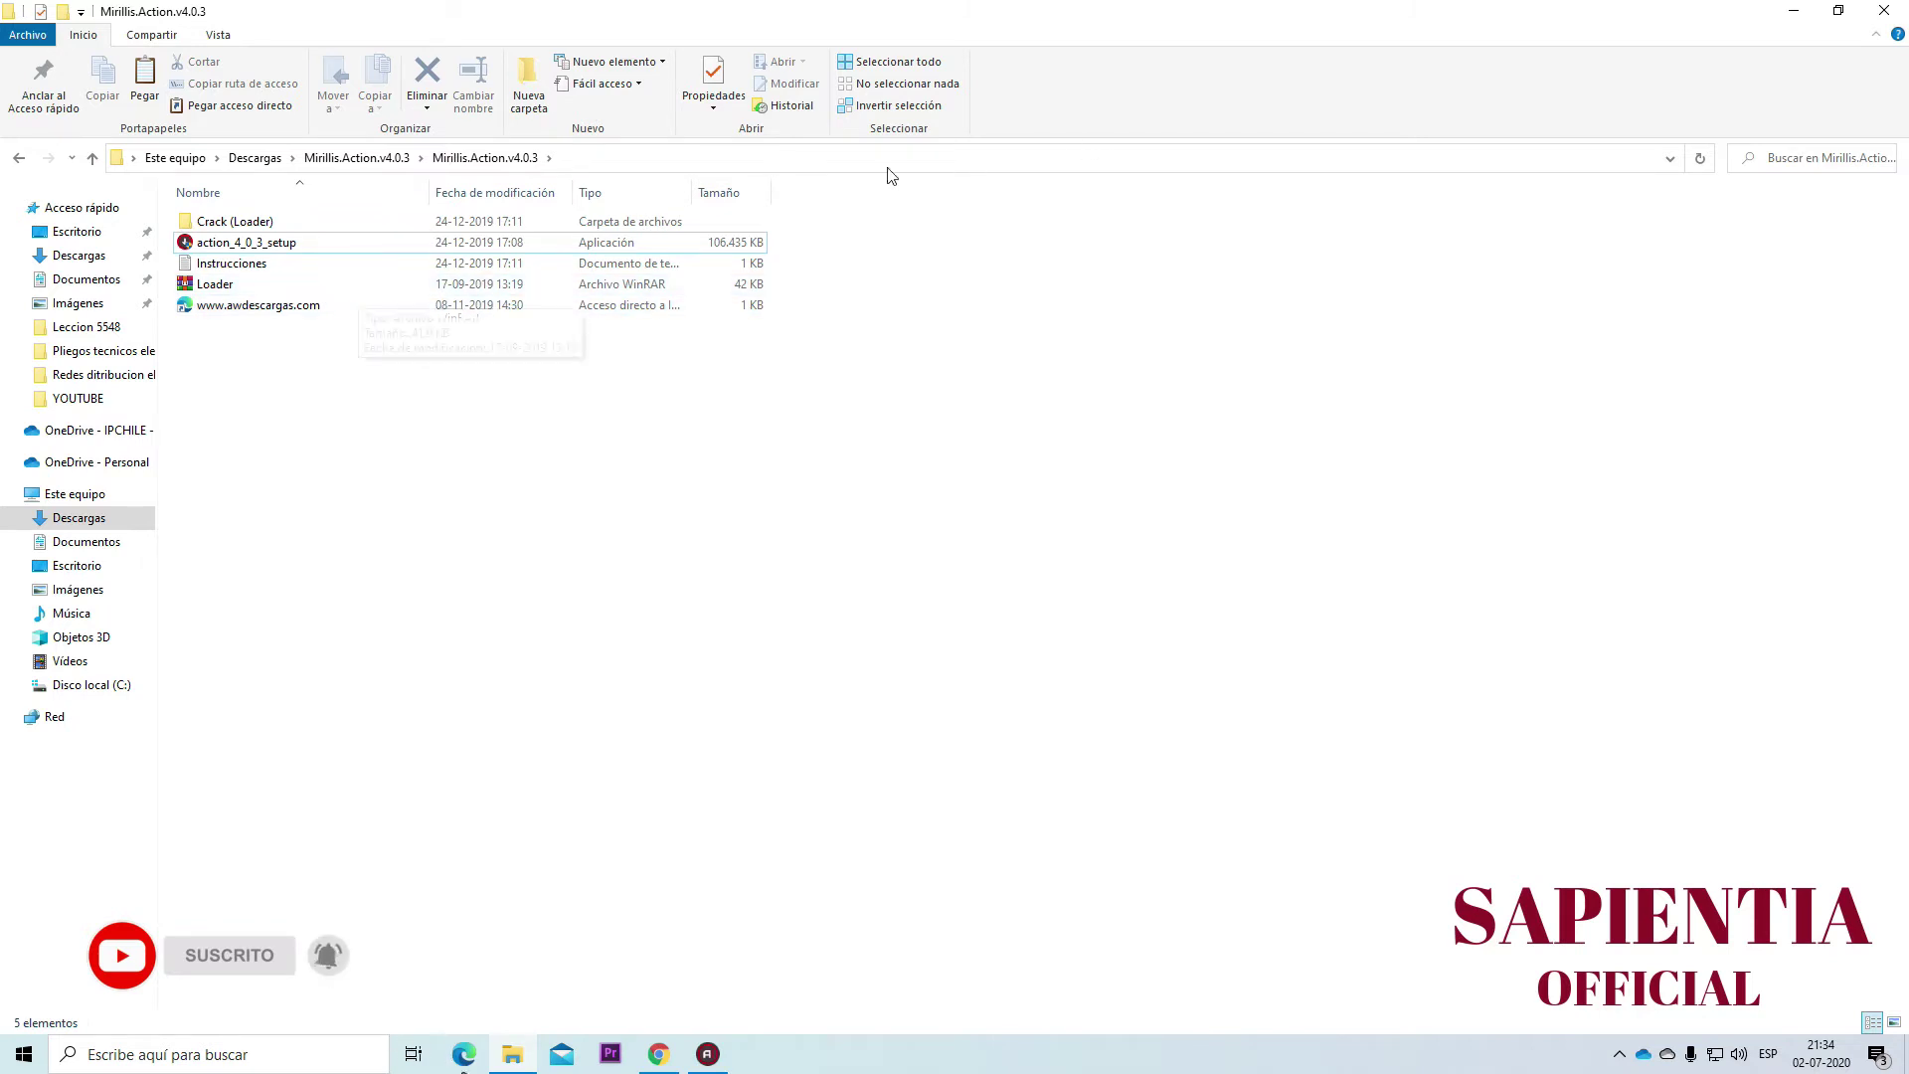
Minimize File Explorer, open Action! from the NO desktop shortcut, and minimize its window
left_click(1792, 10)
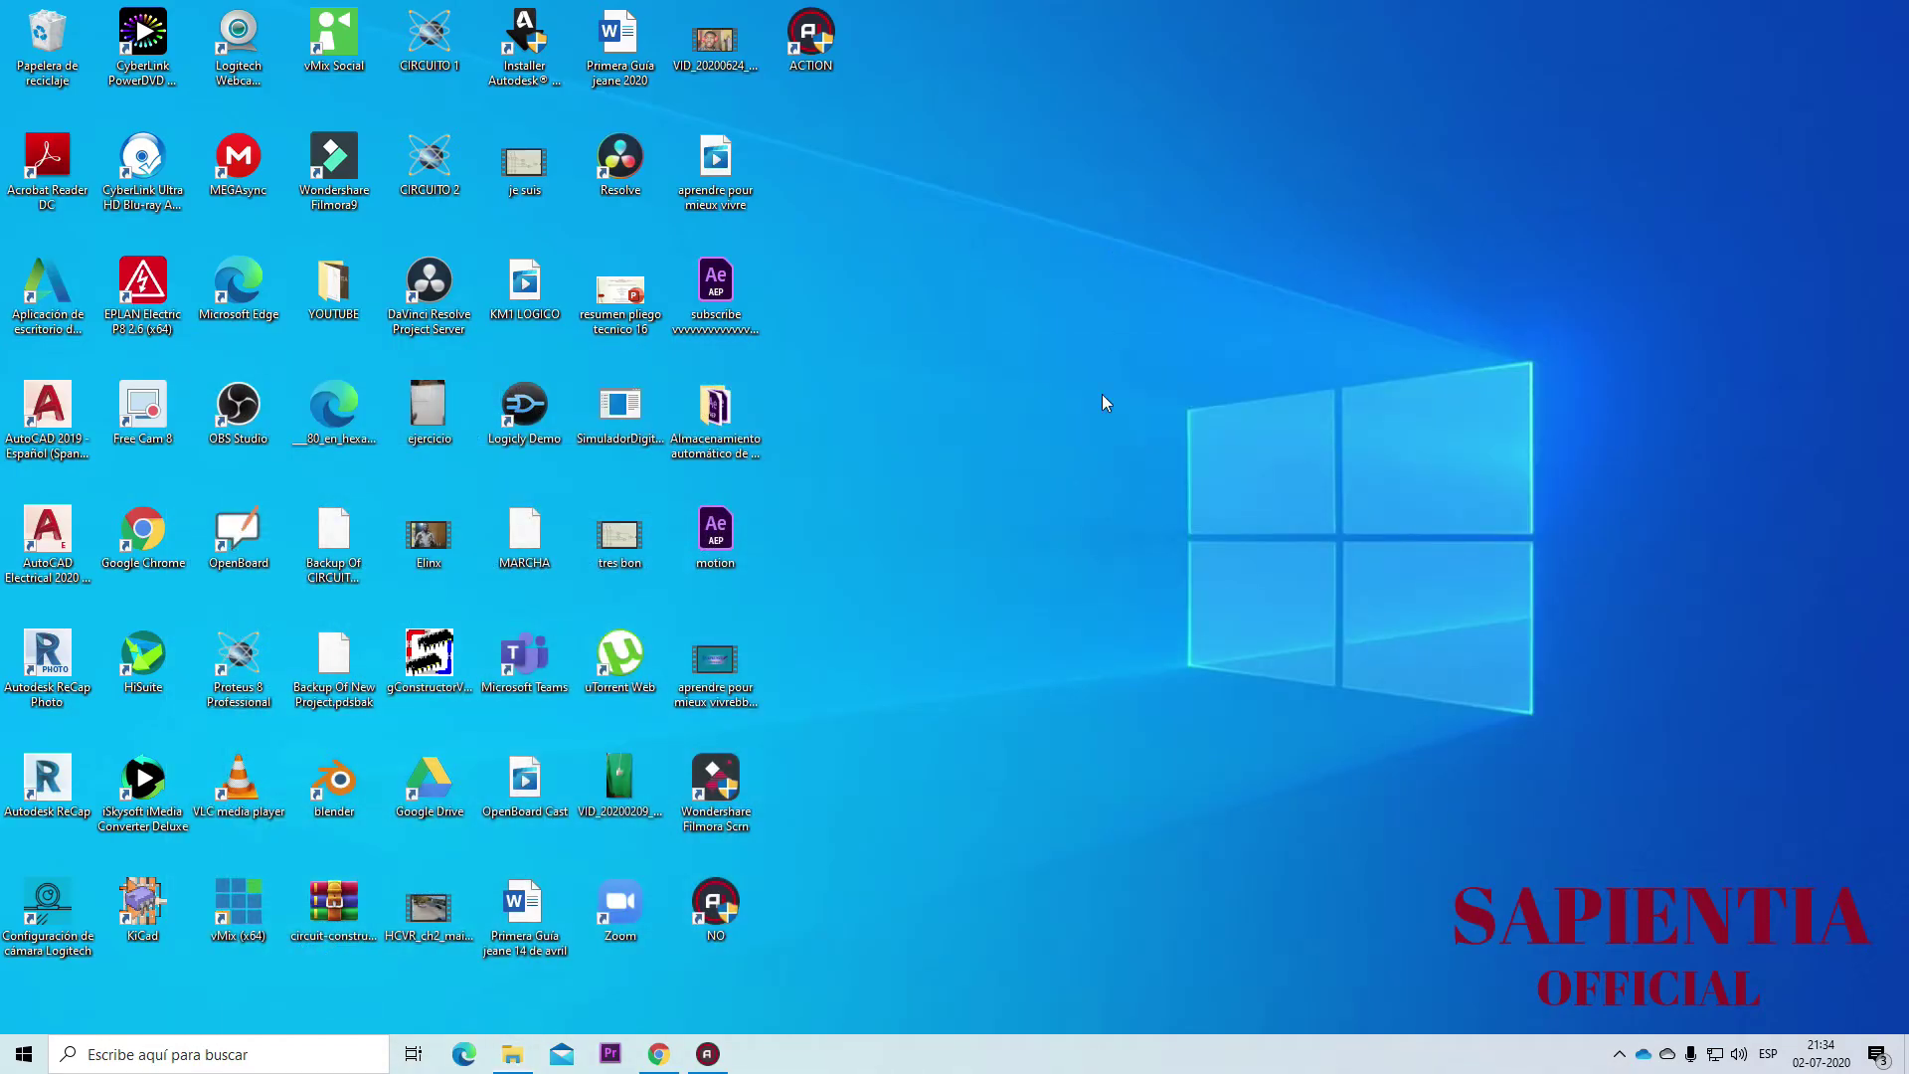
double_click(722, 901)
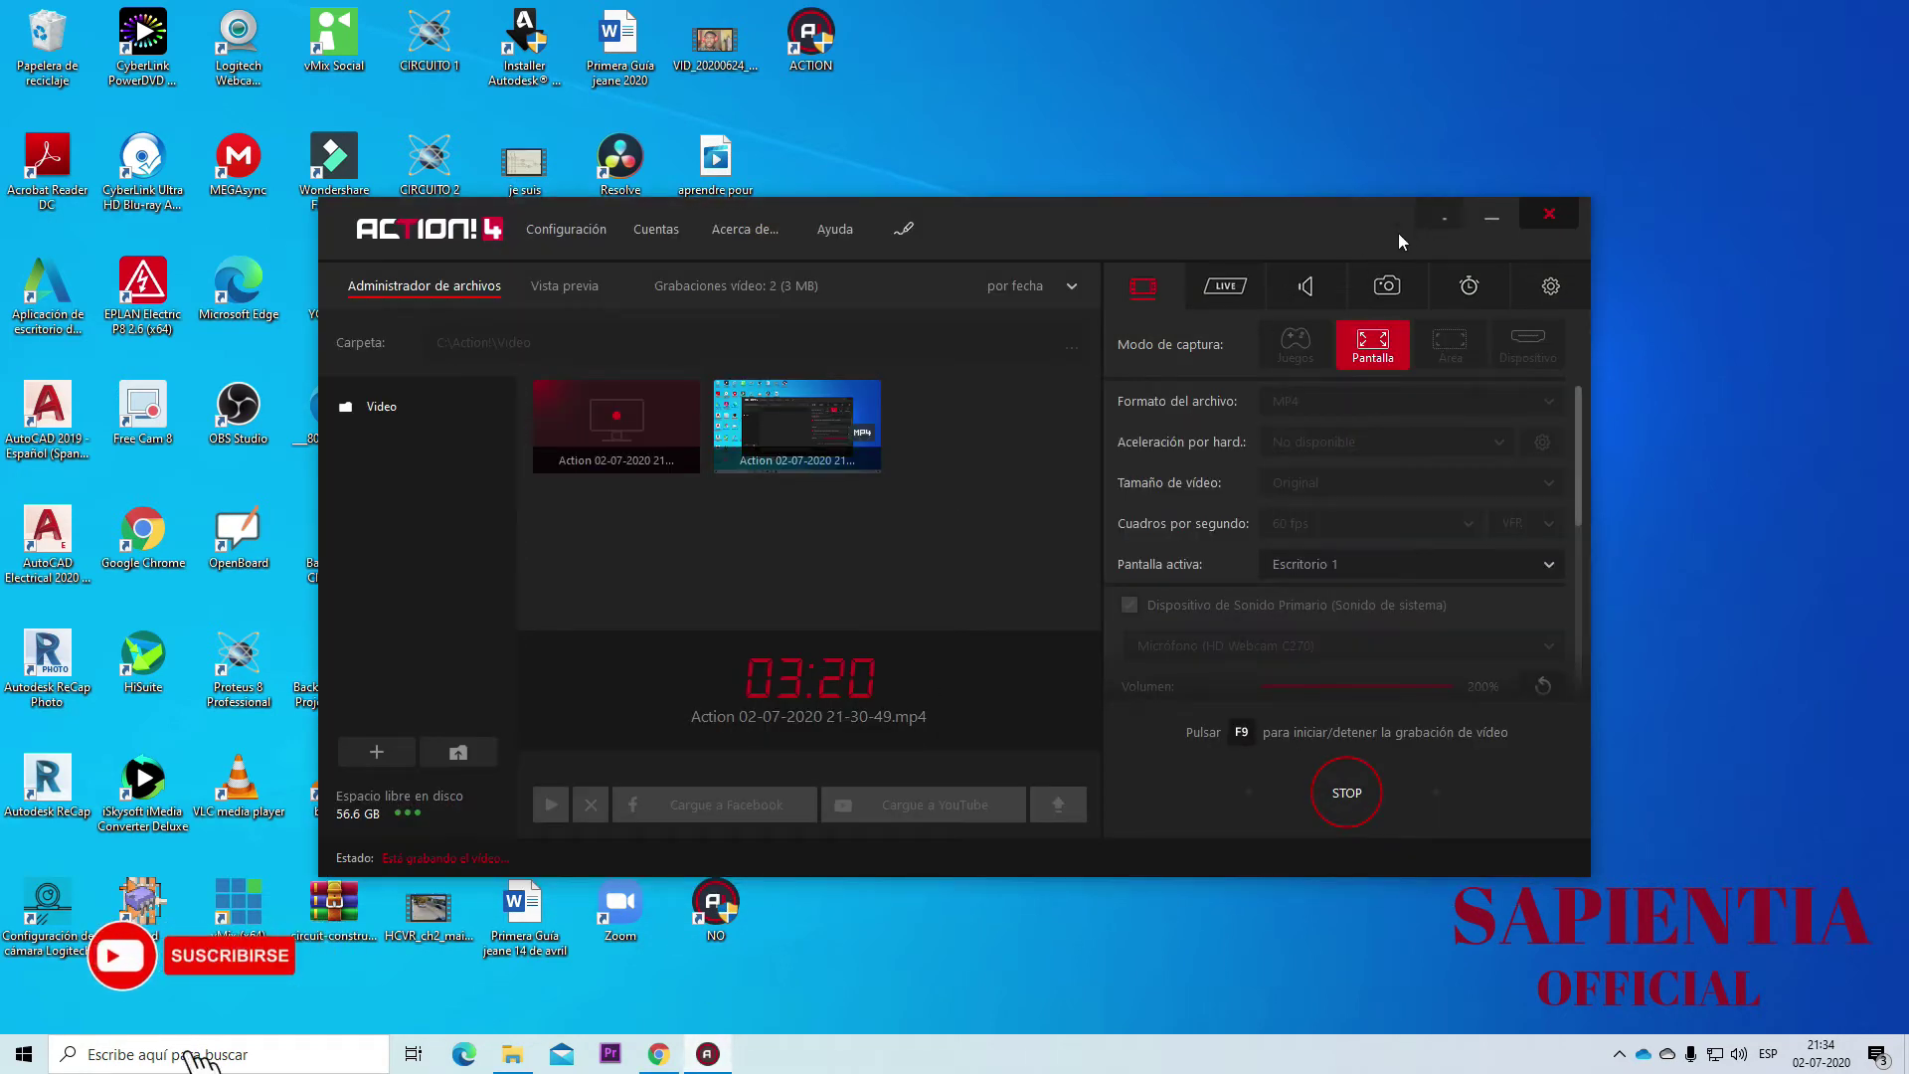
left_click(1491, 219)
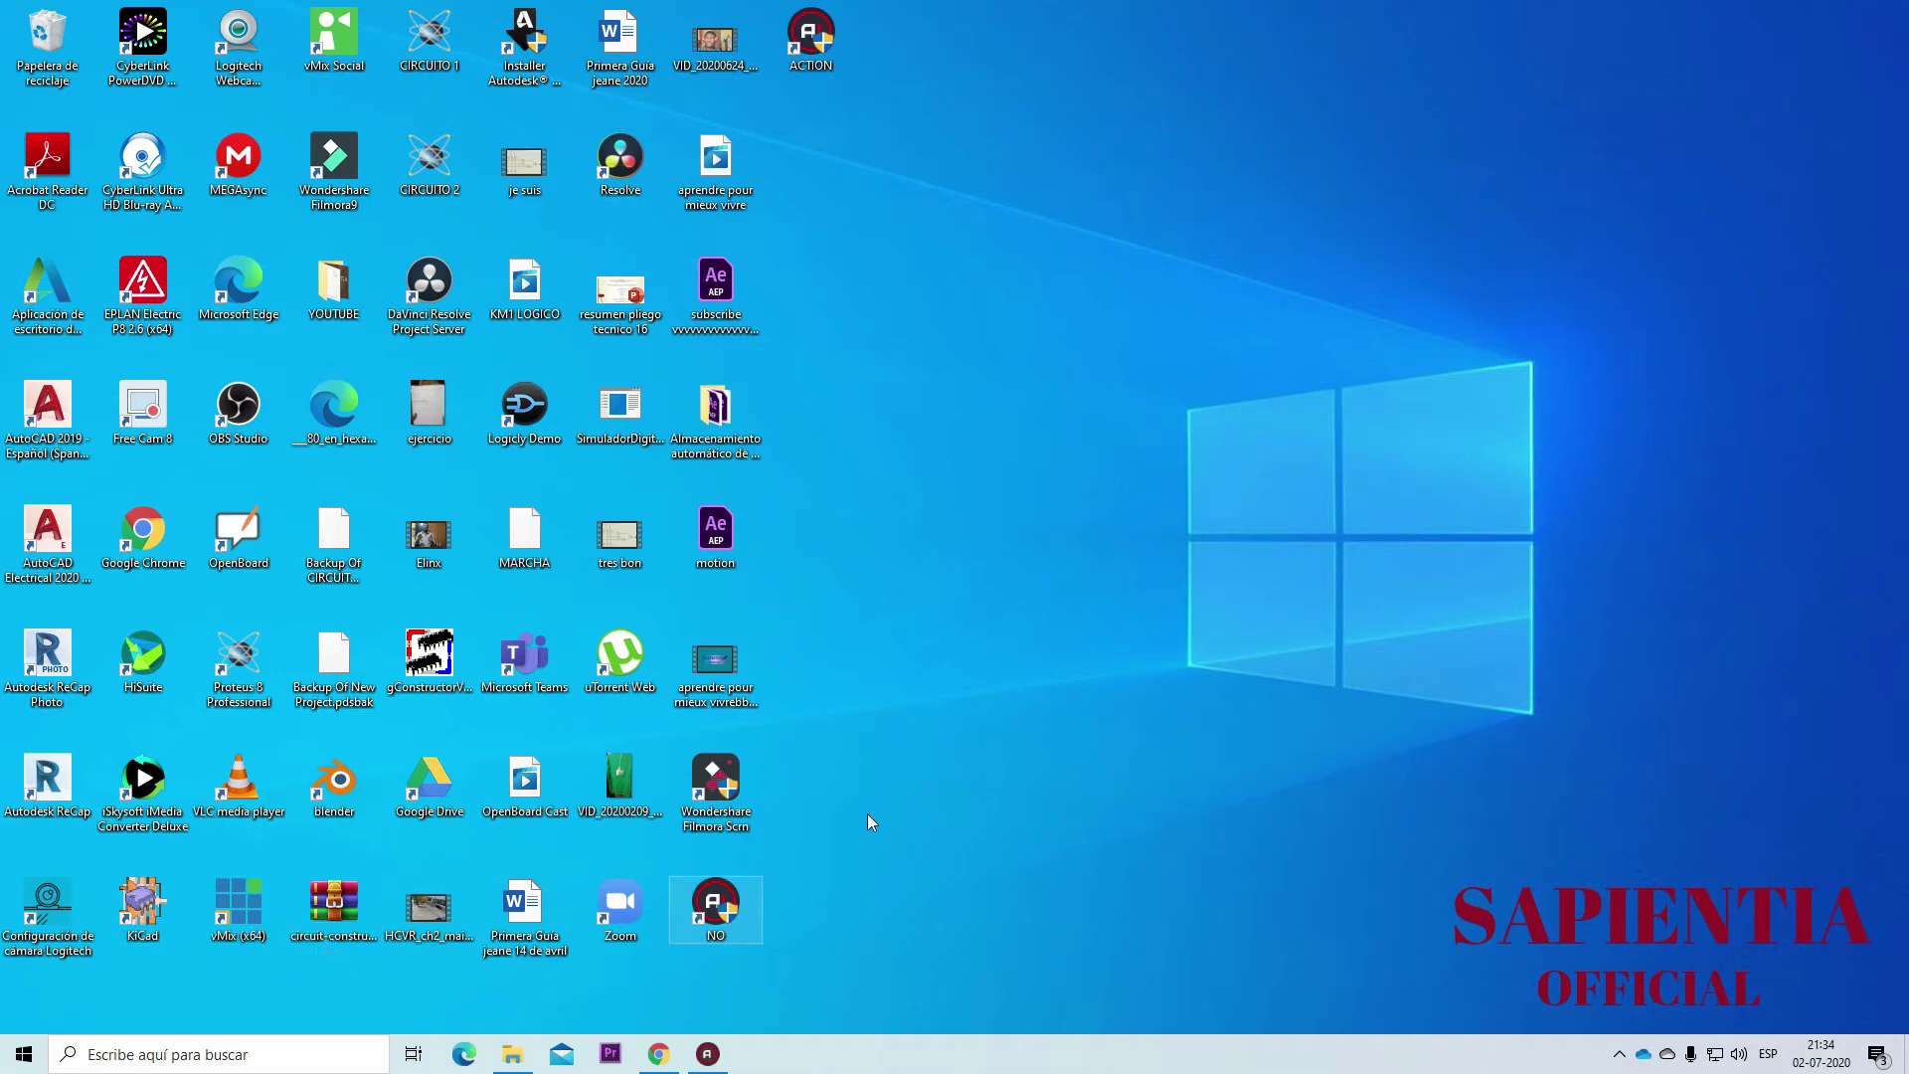
Copy the Action_Loader and Readme files from the Crack (Loader) folder in File Explorer and minimize the window
left_click(511, 1056)
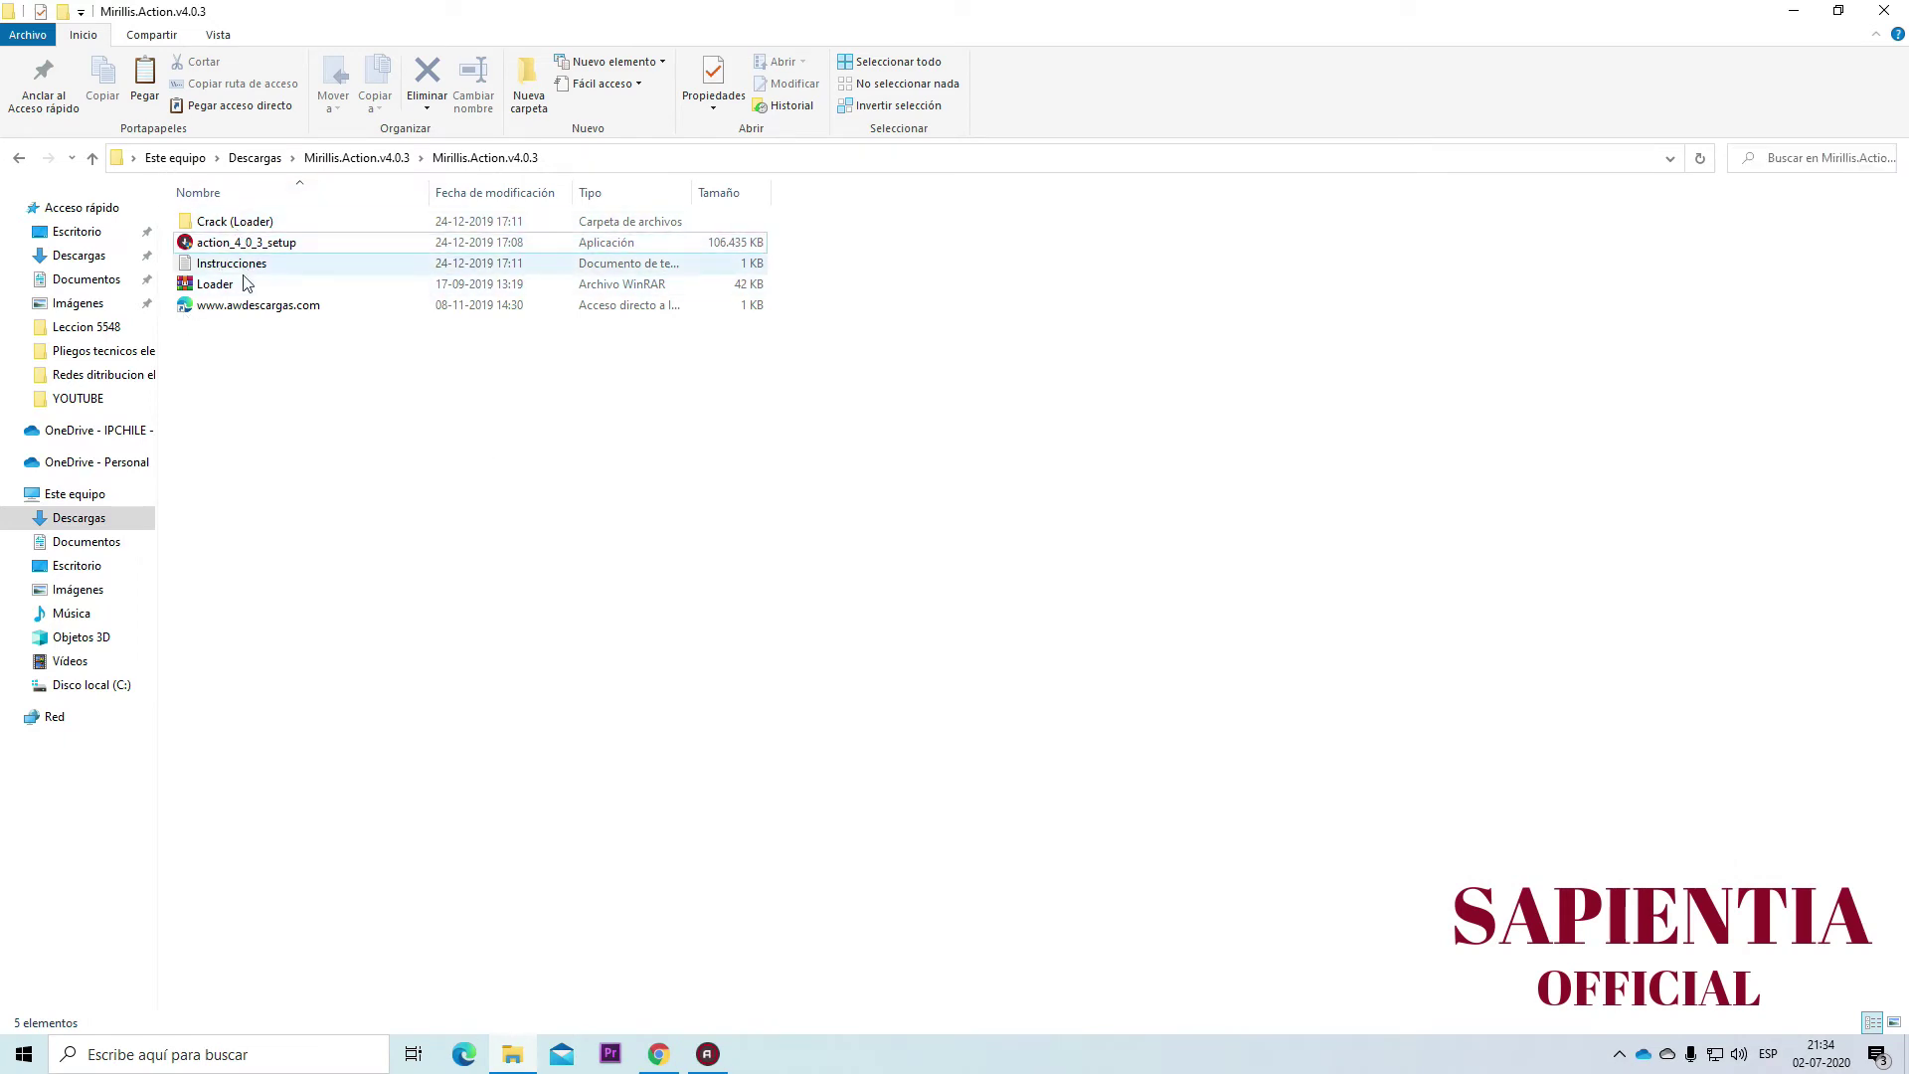
double_click(248, 223)
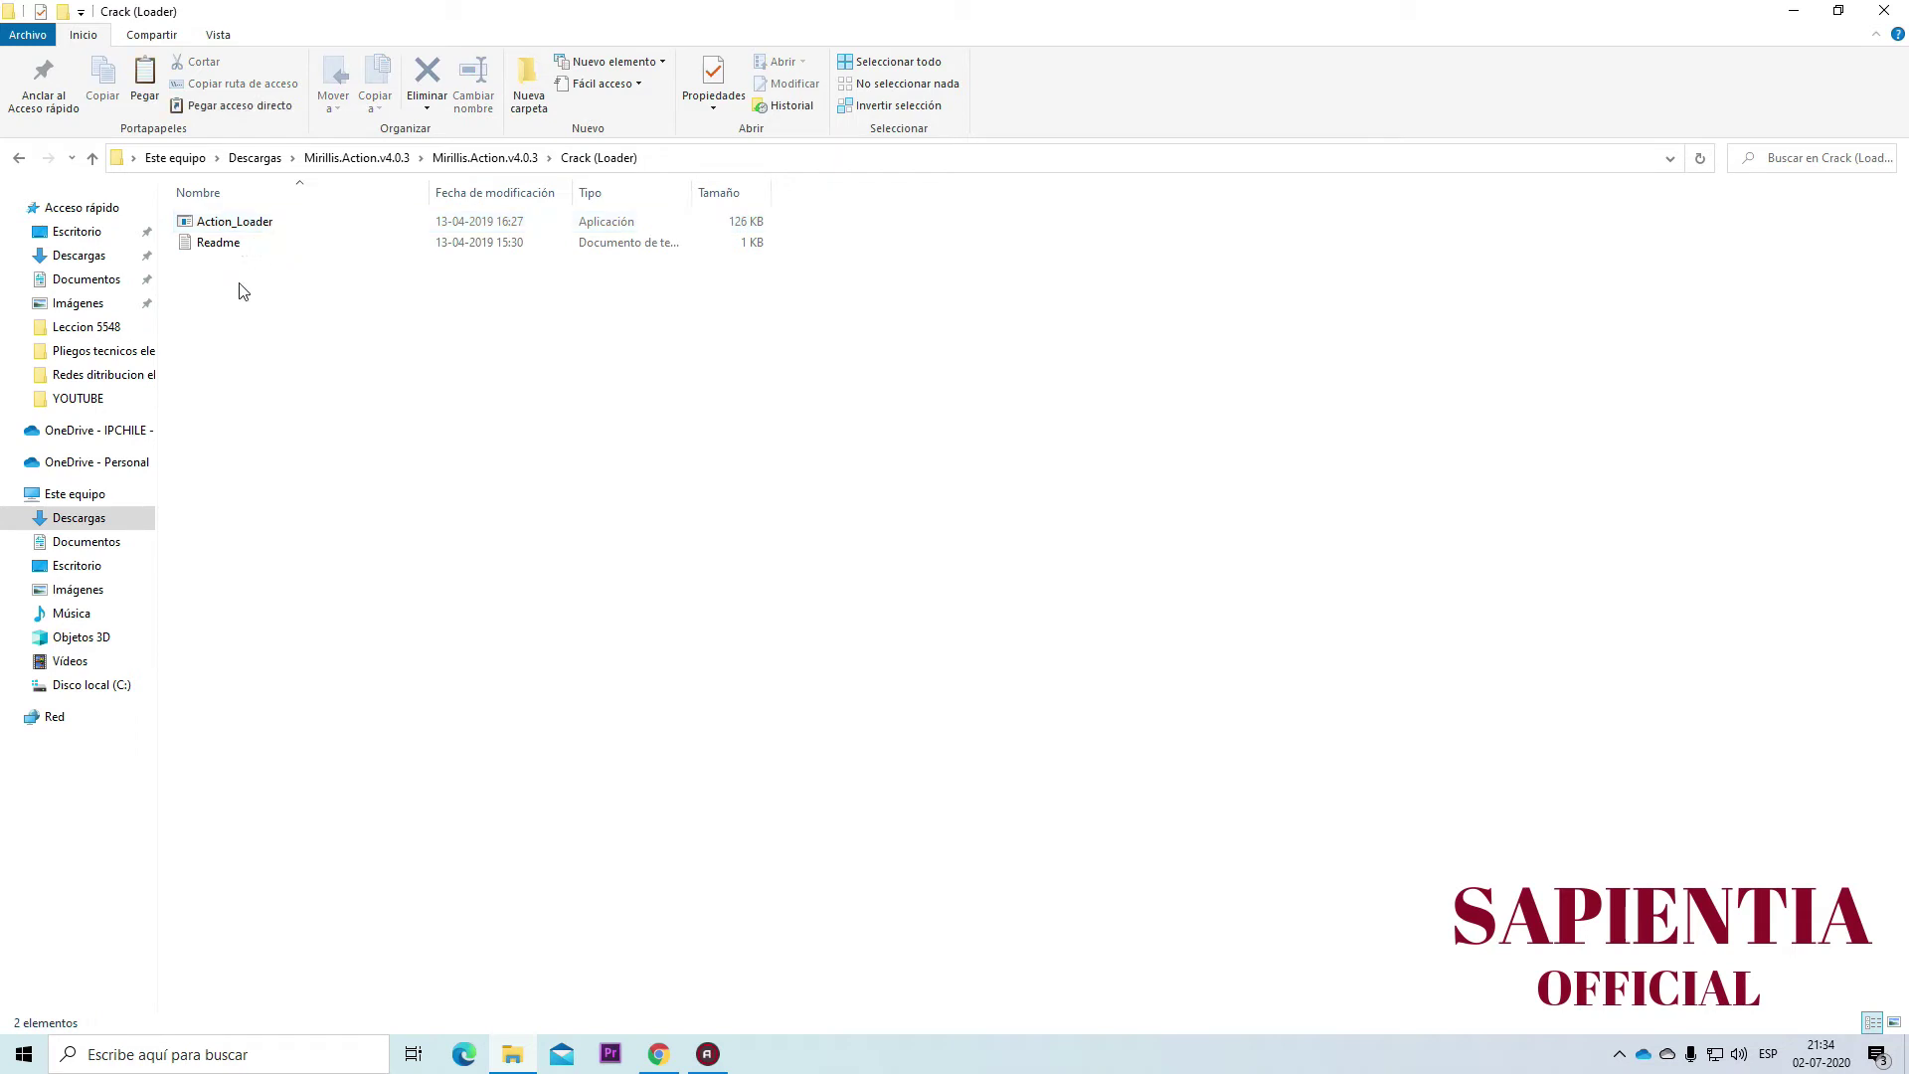
left_click_drag(185, 242, 182, 216)
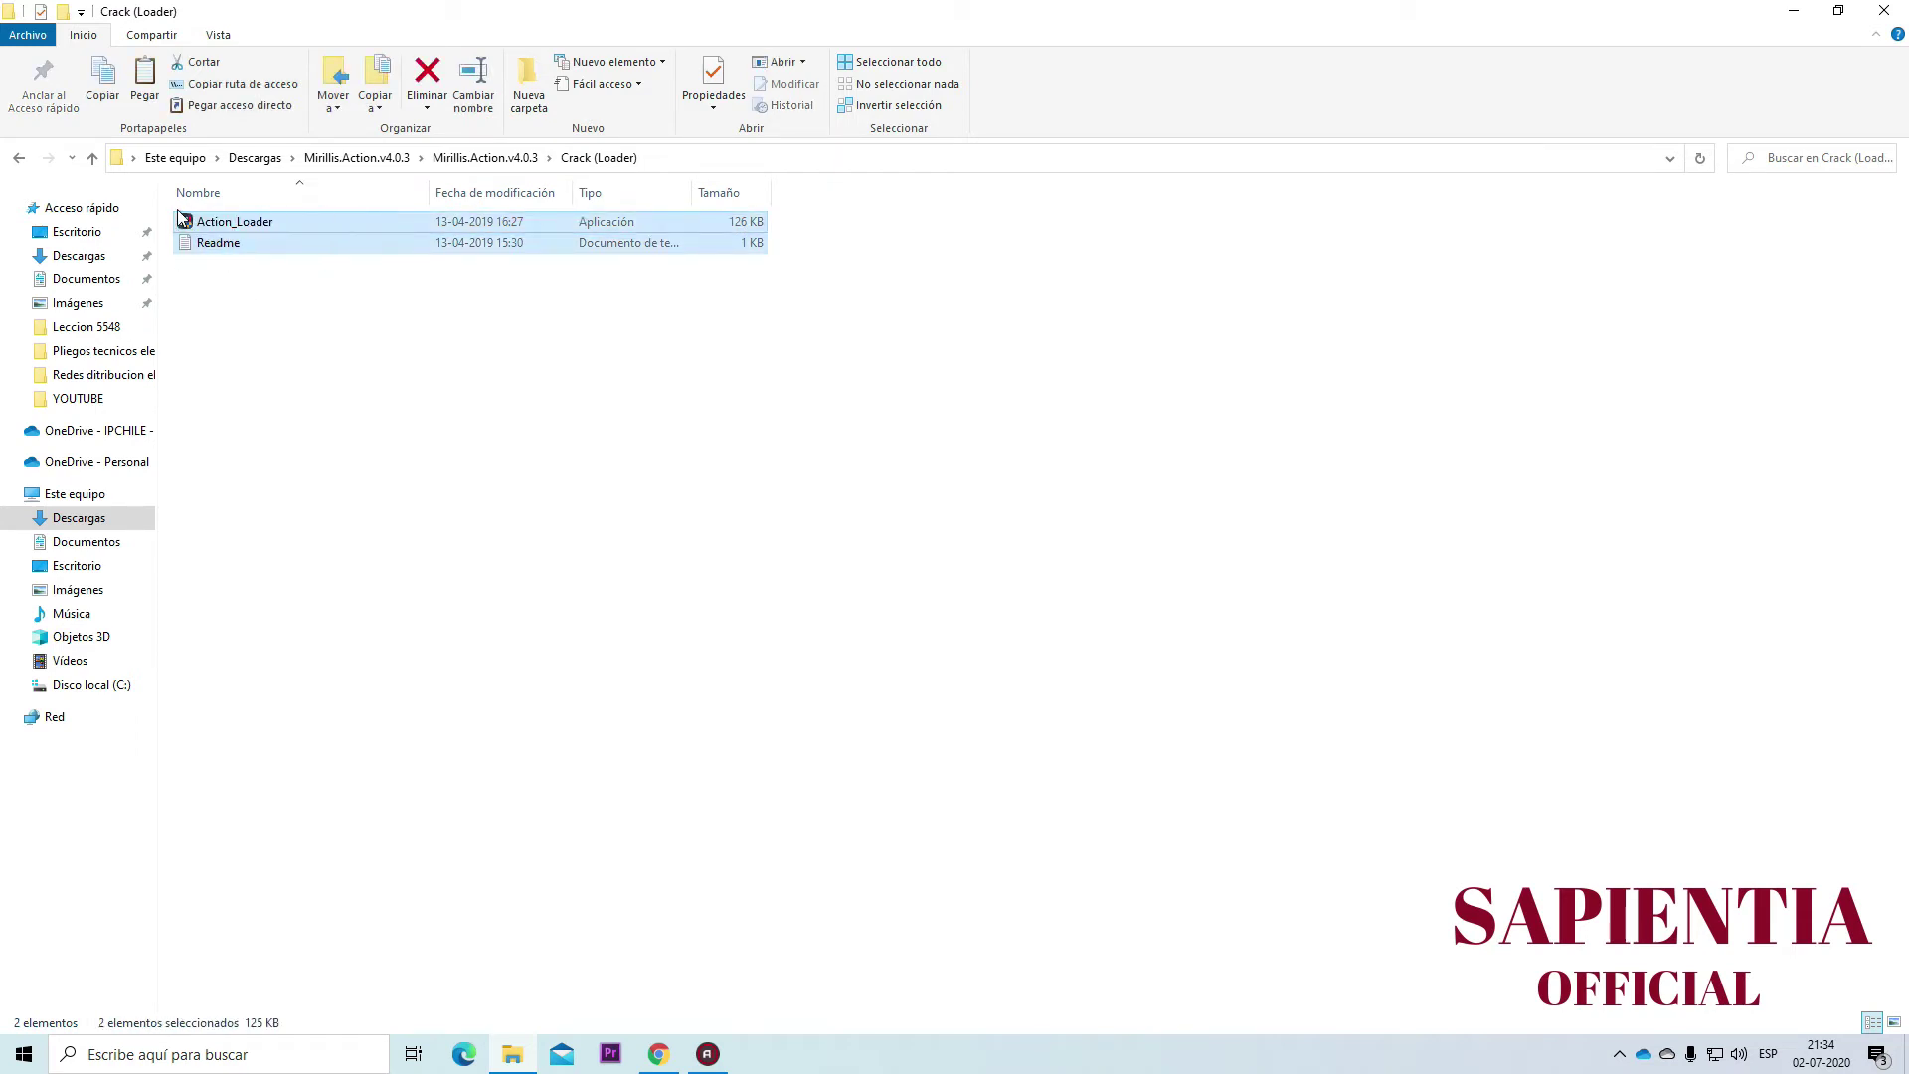
double_click(271, 243)
right_click(271, 243)
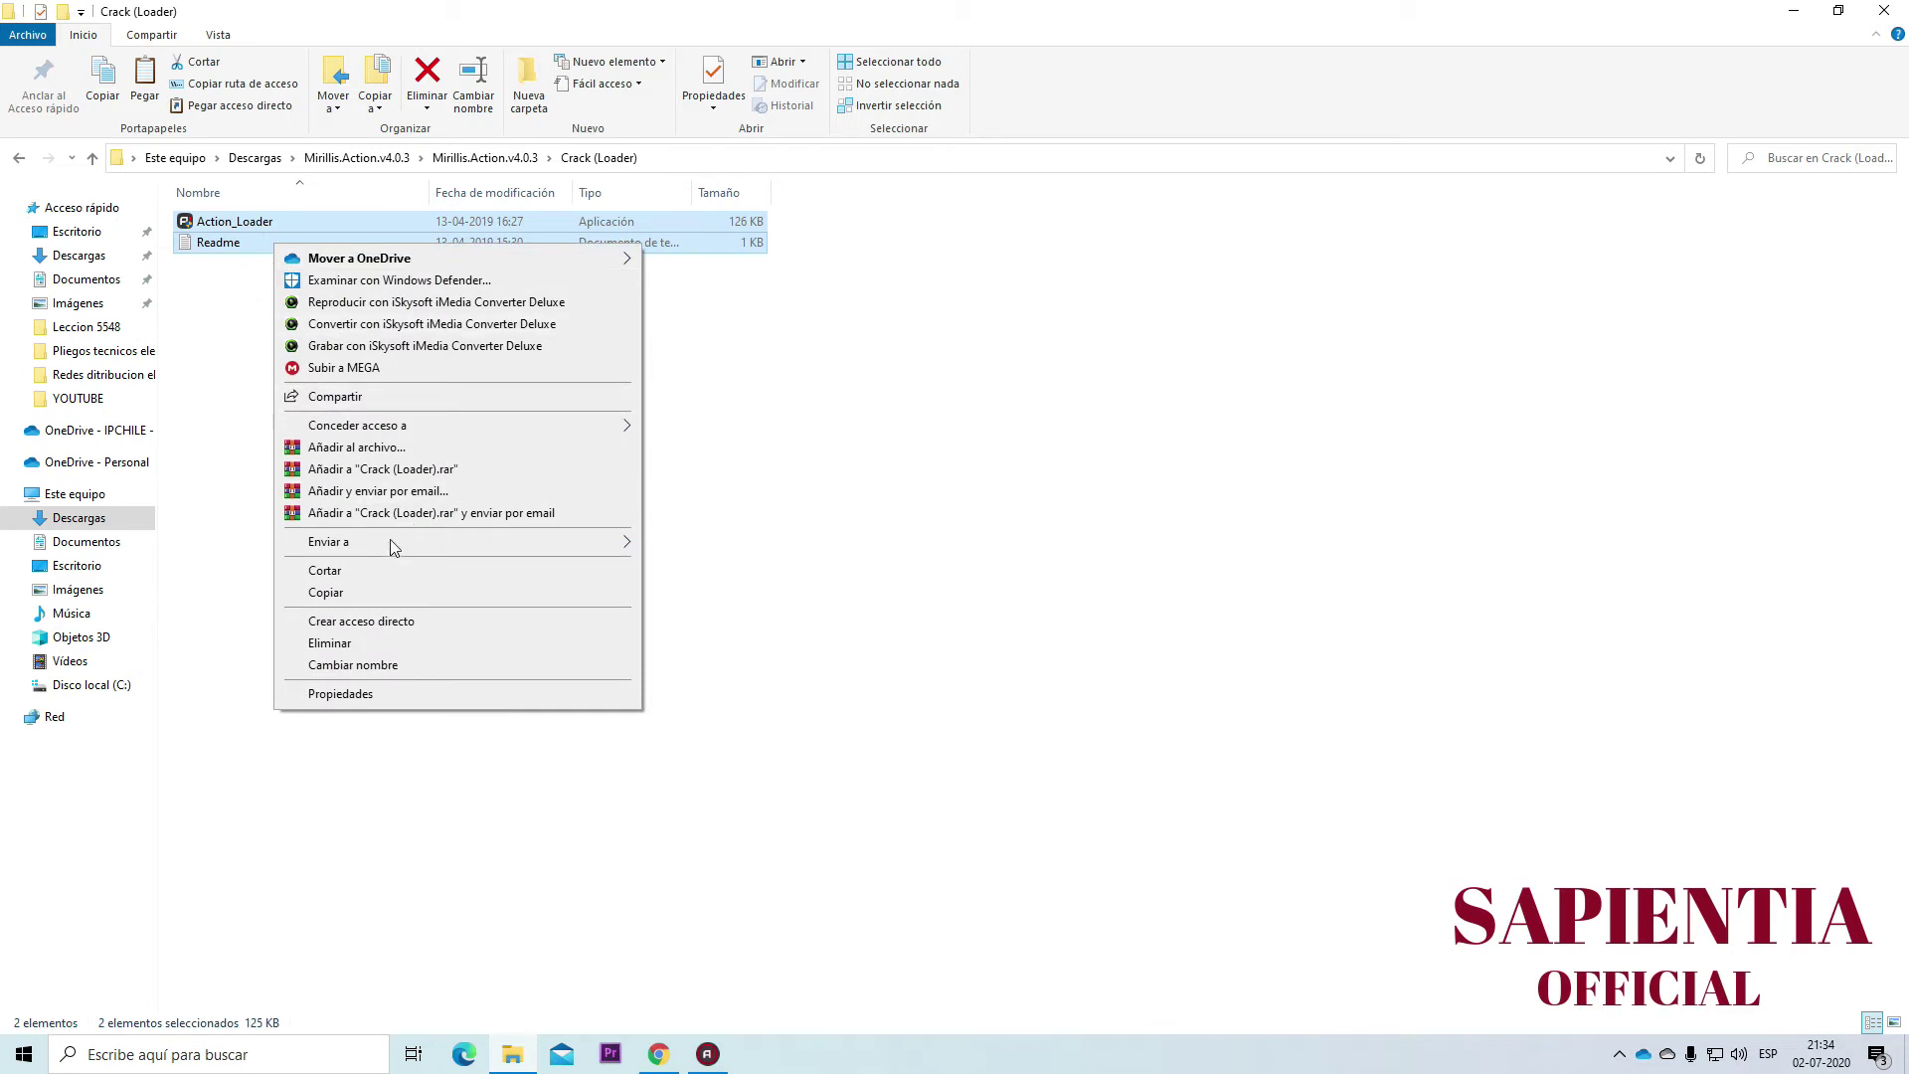
left_click(328, 593)
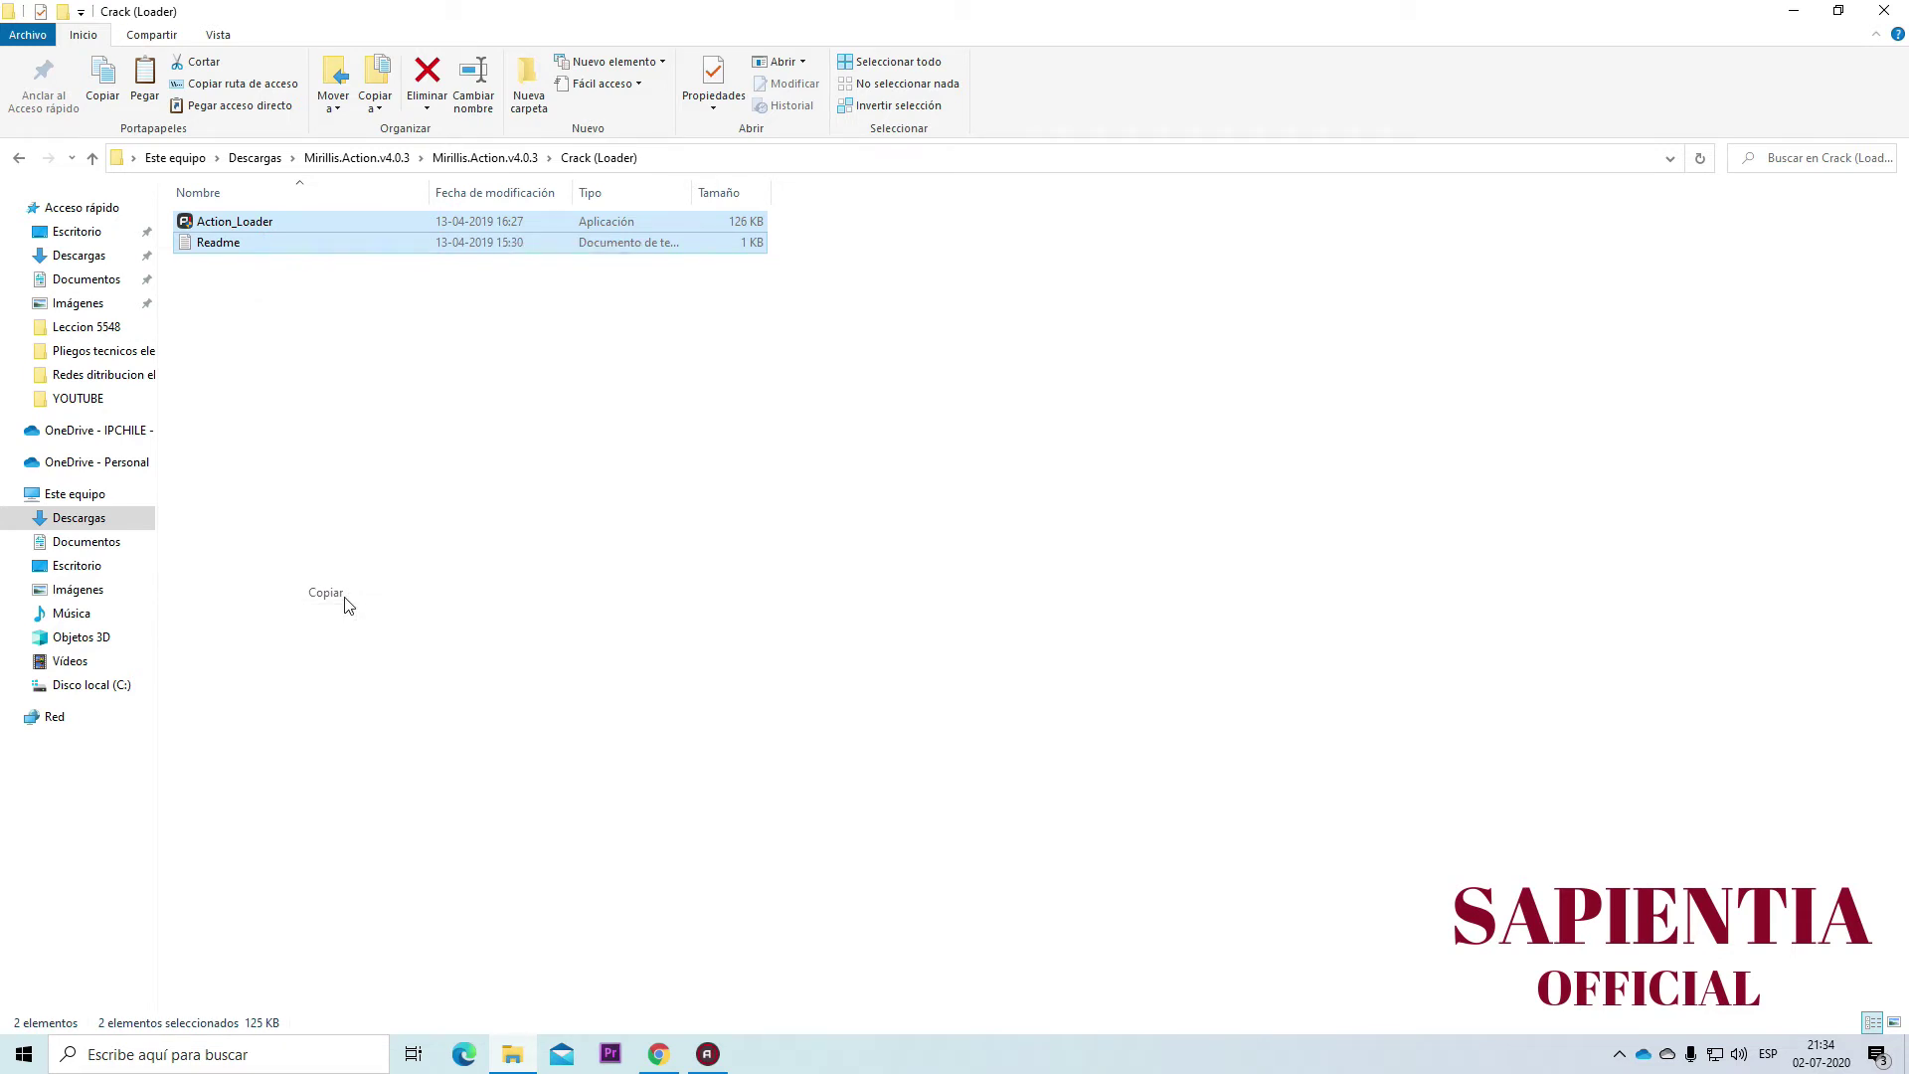
left_click(1794, 10)
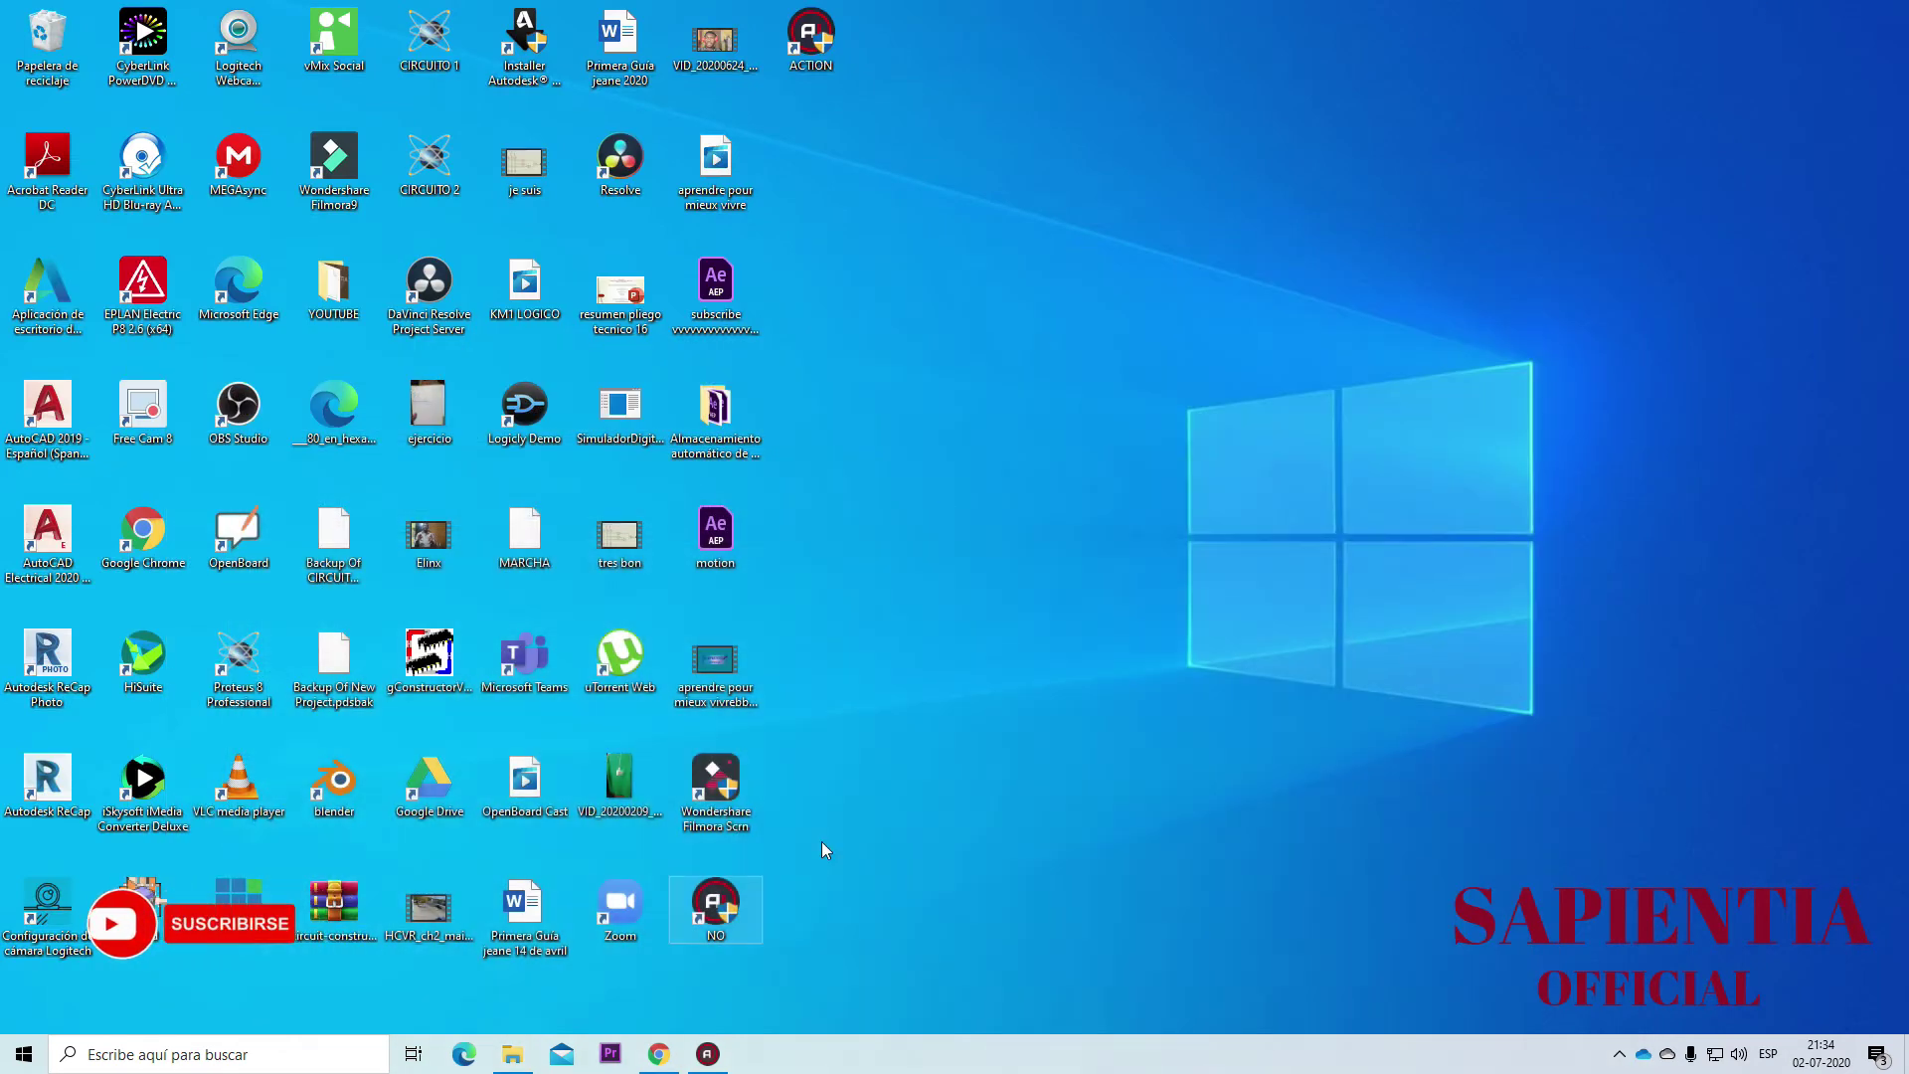
Open the file location of the NO desktop shortcut and maximize the Action! installation folder window
double_click(707, 899)
right_click(708, 892)
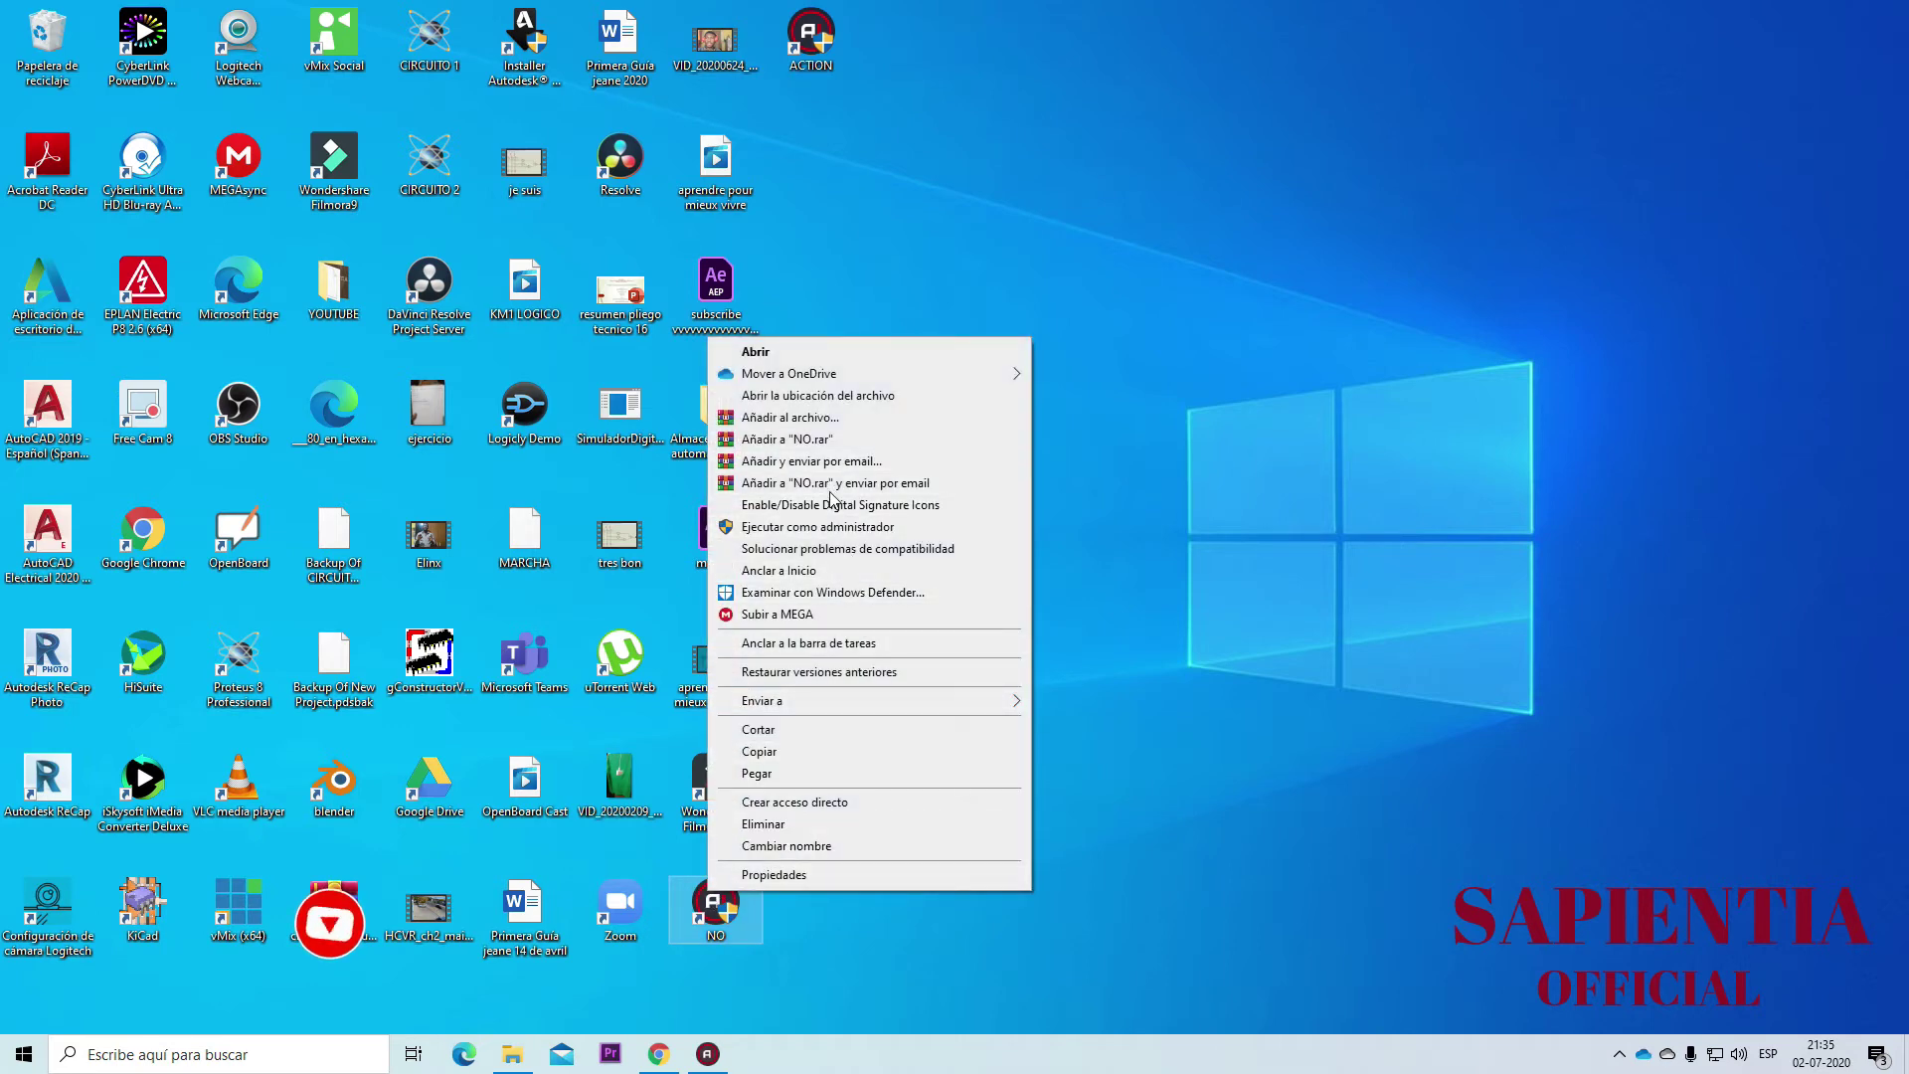
left_click(826, 396)
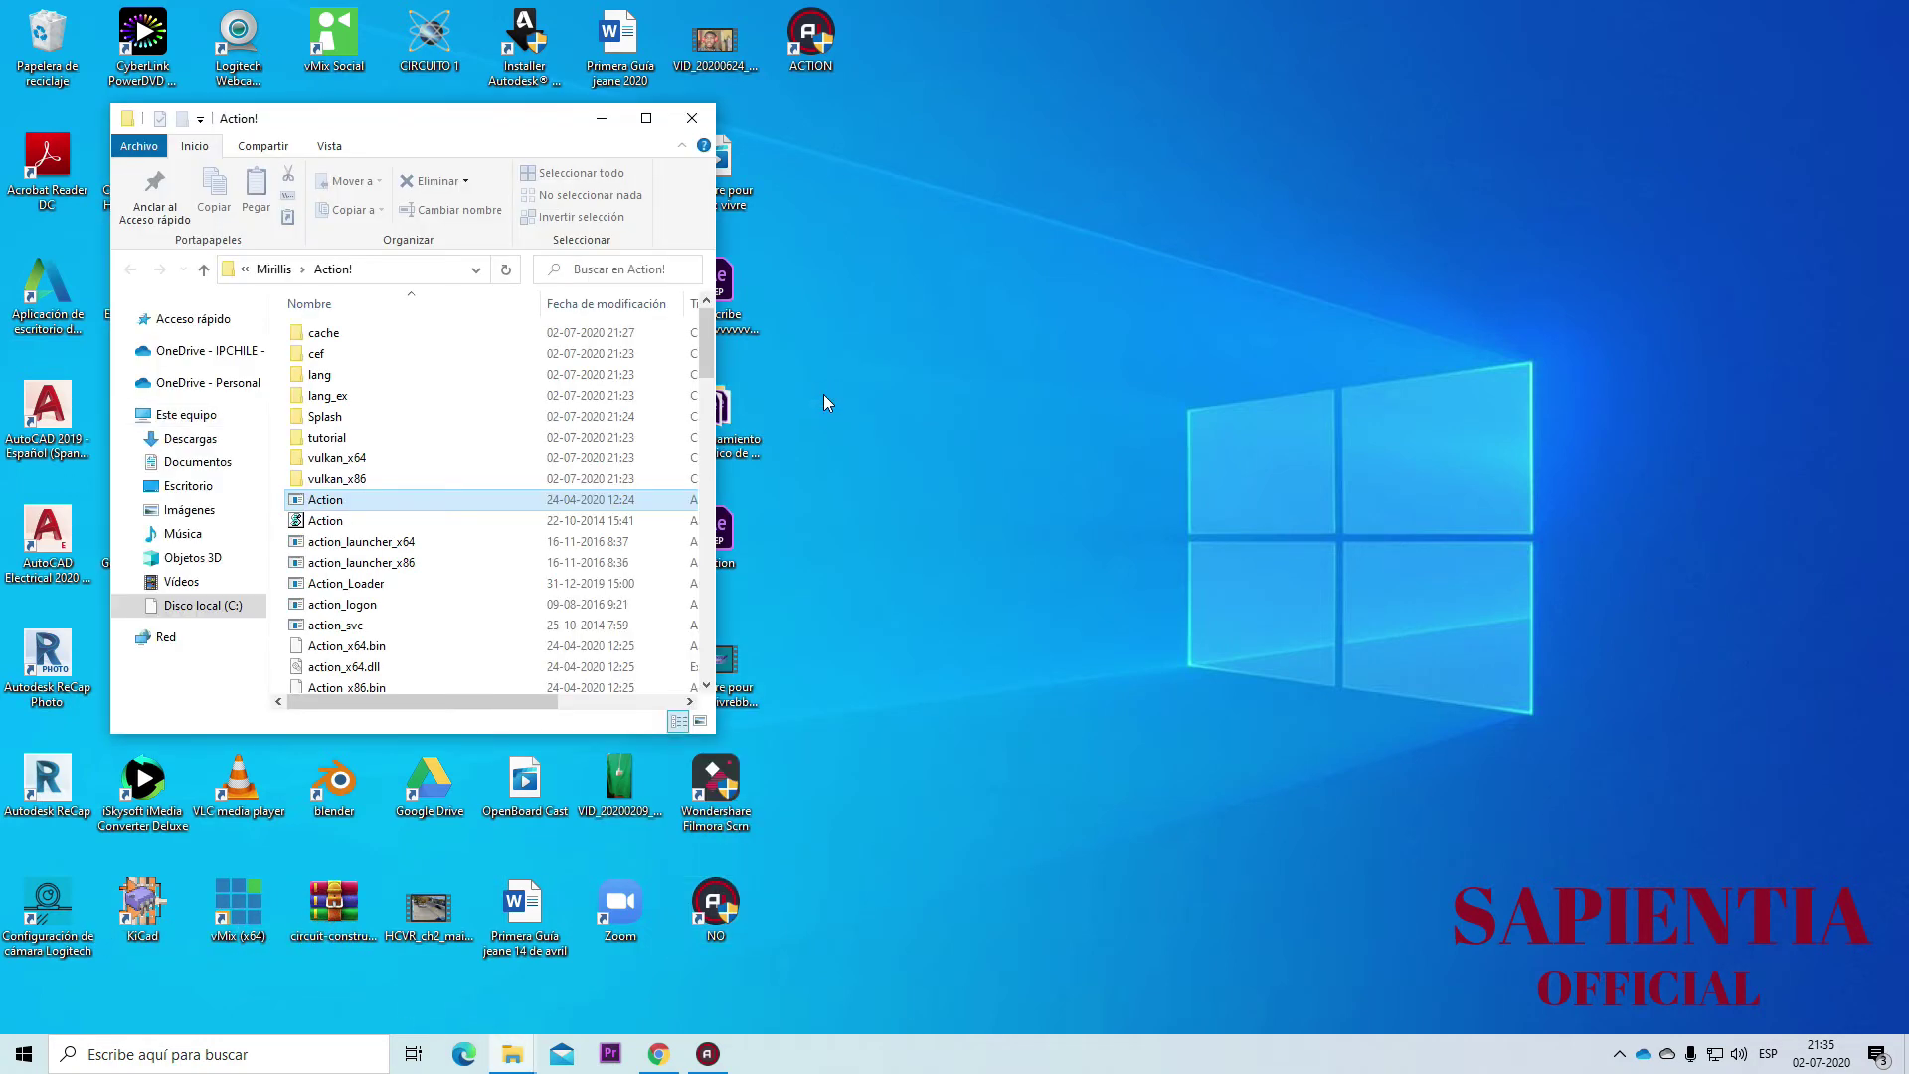
left_click(646, 118)
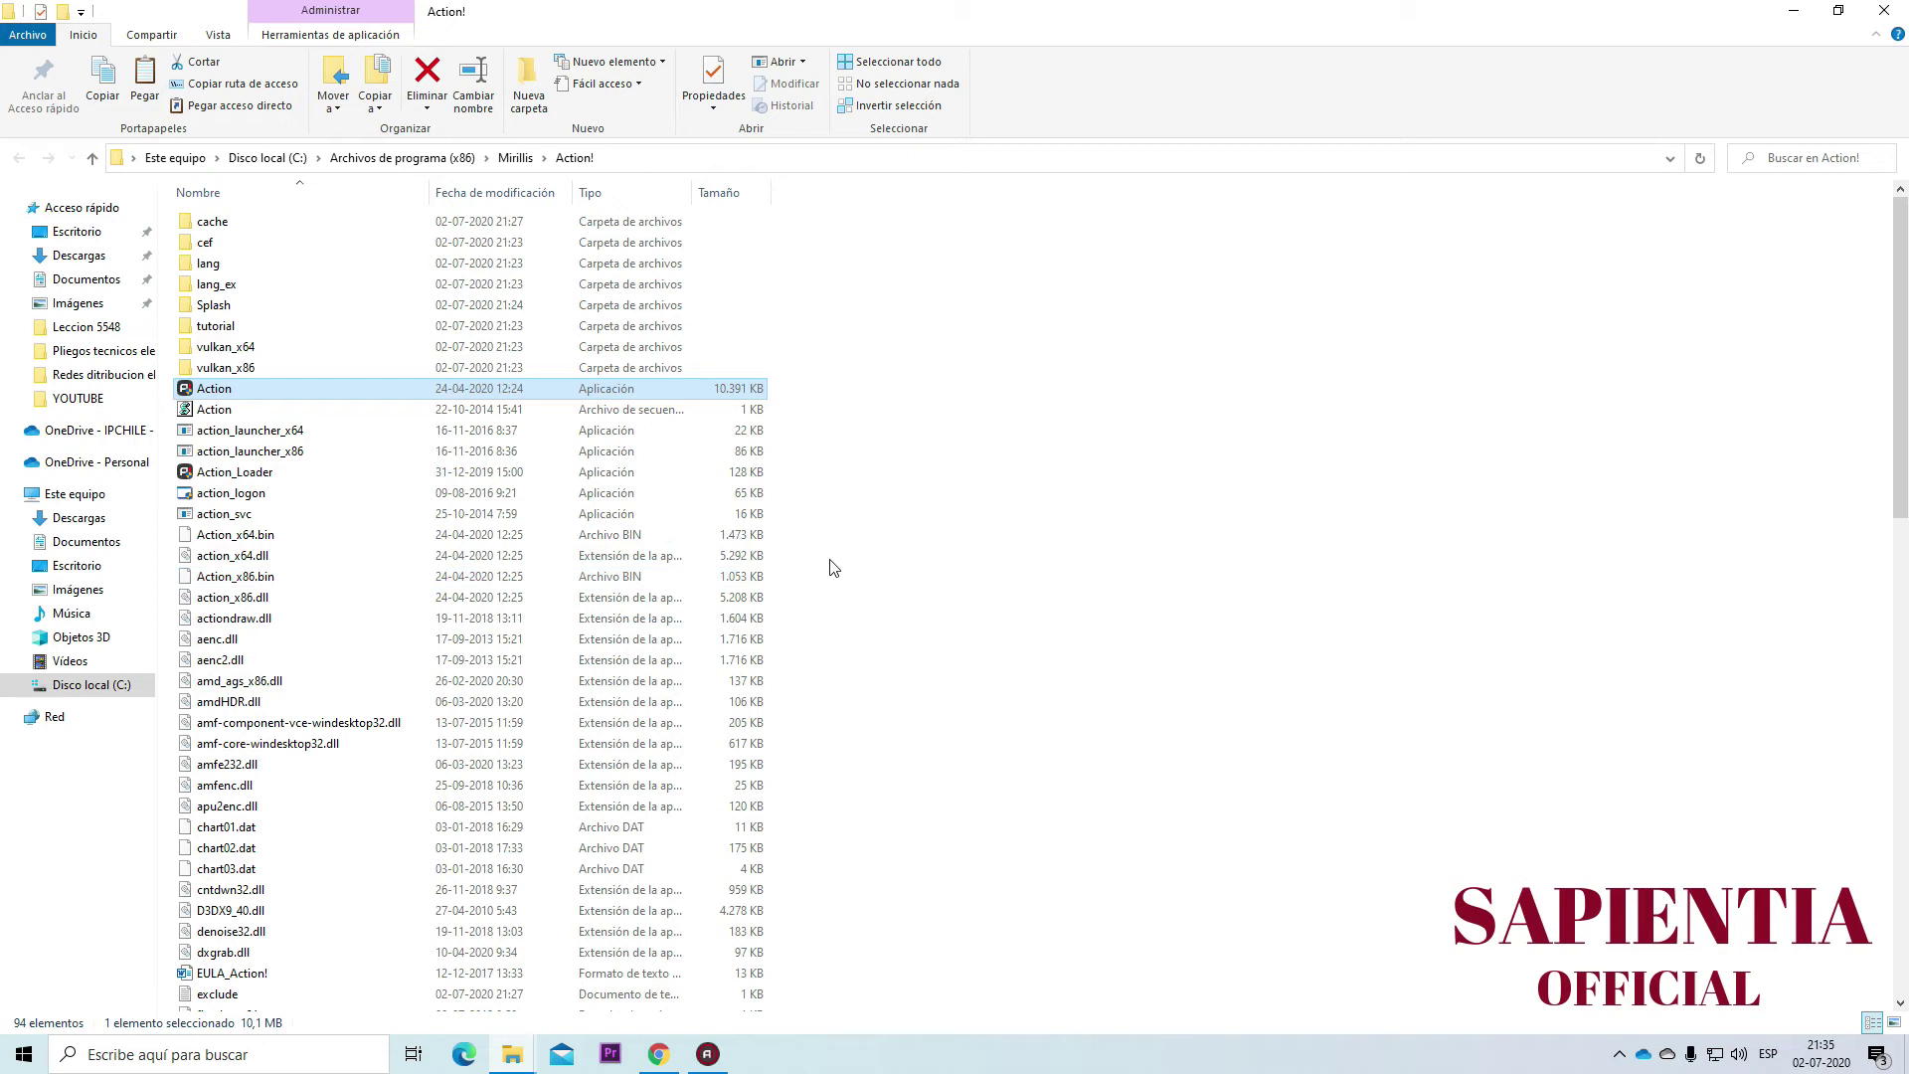
View the paste option in an empty area of the Action! installation folder and dismiss it without pasting
left_click(976, 504)
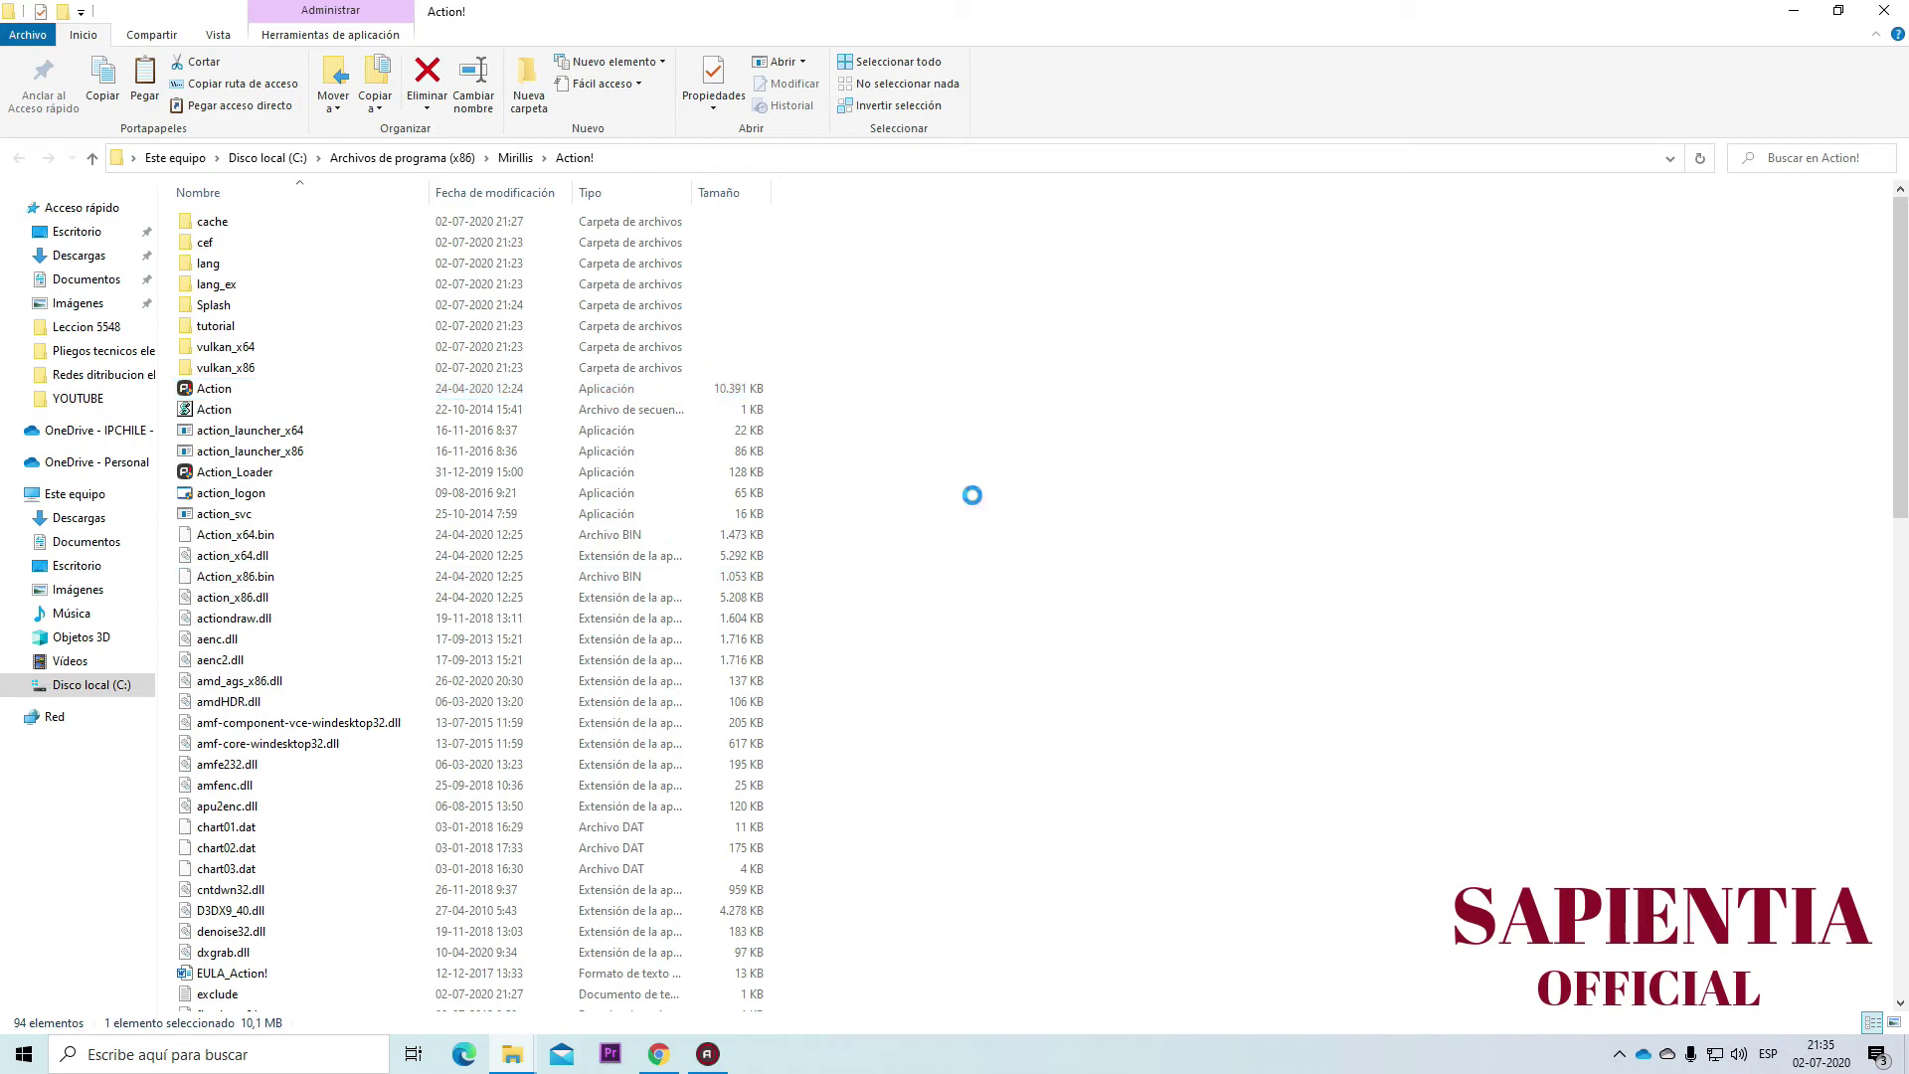
right_click(974, 498)
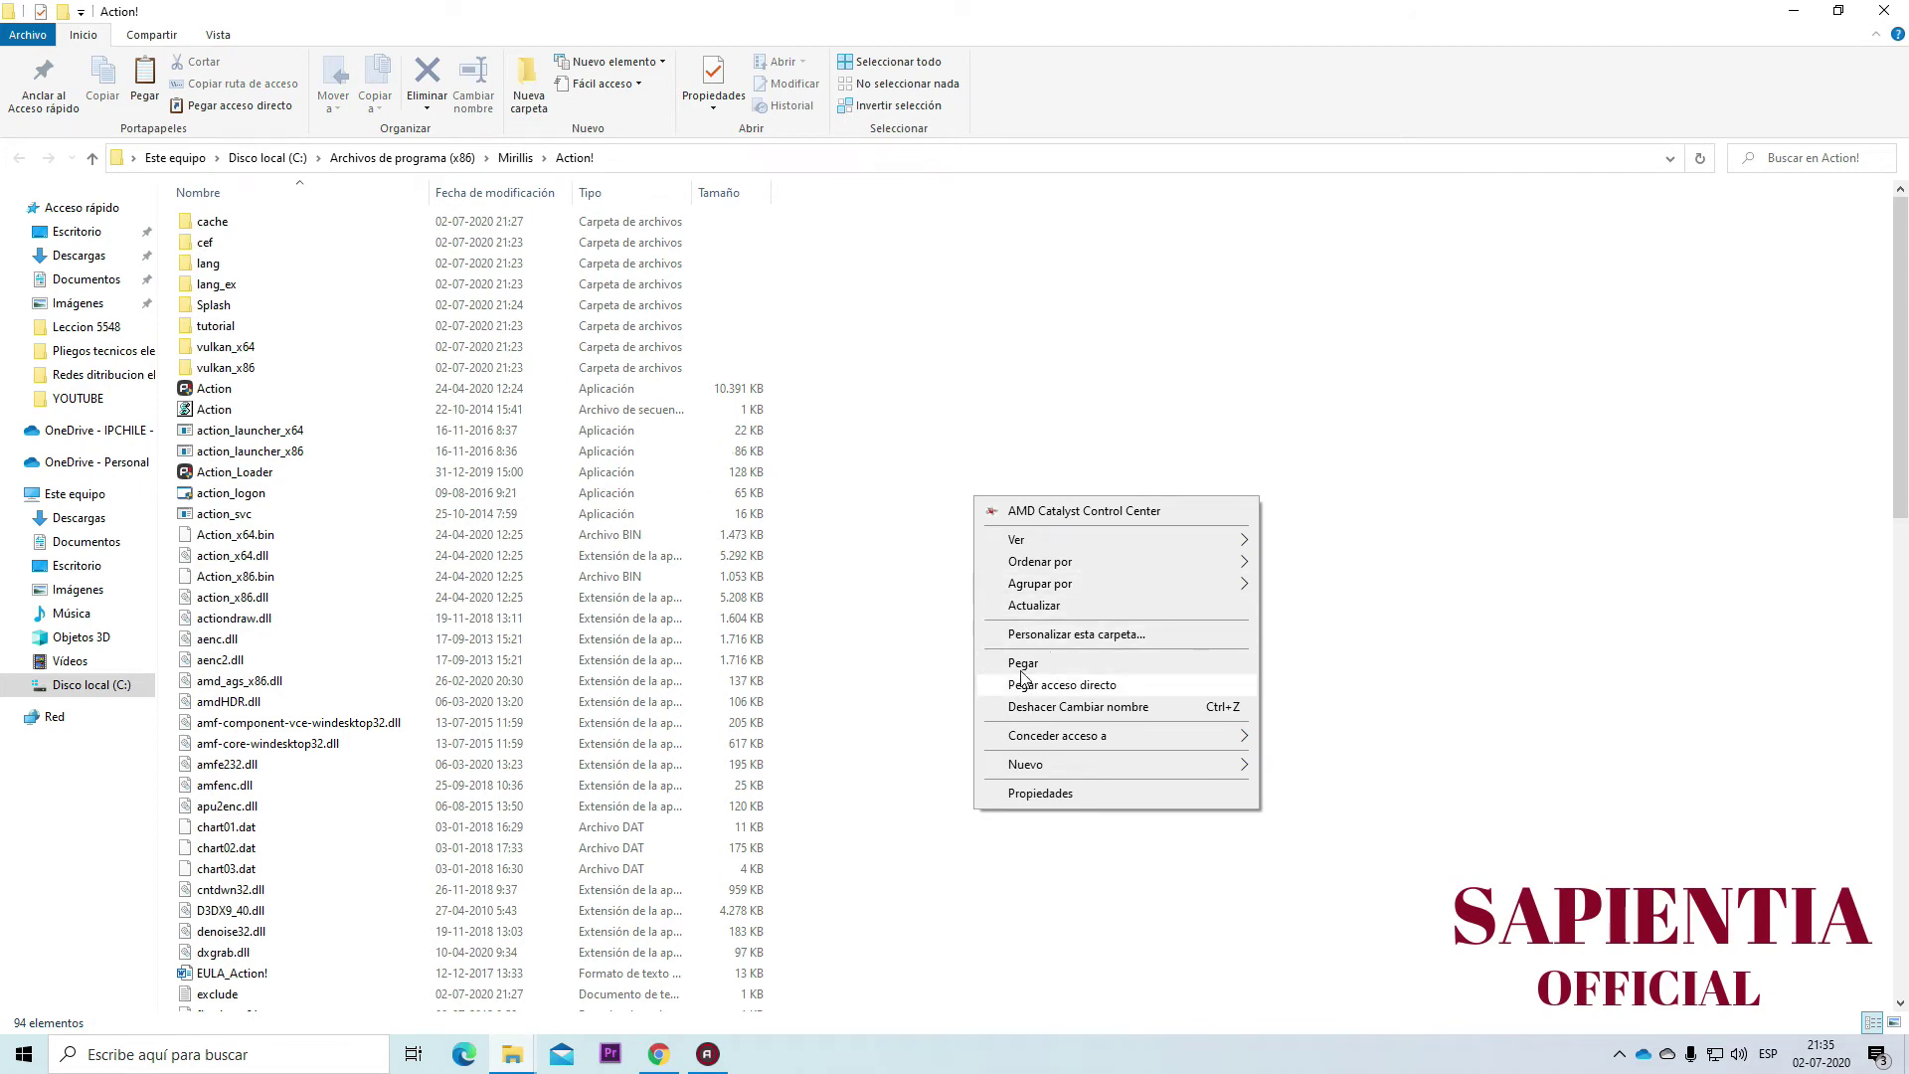
left_click(1481, 561)
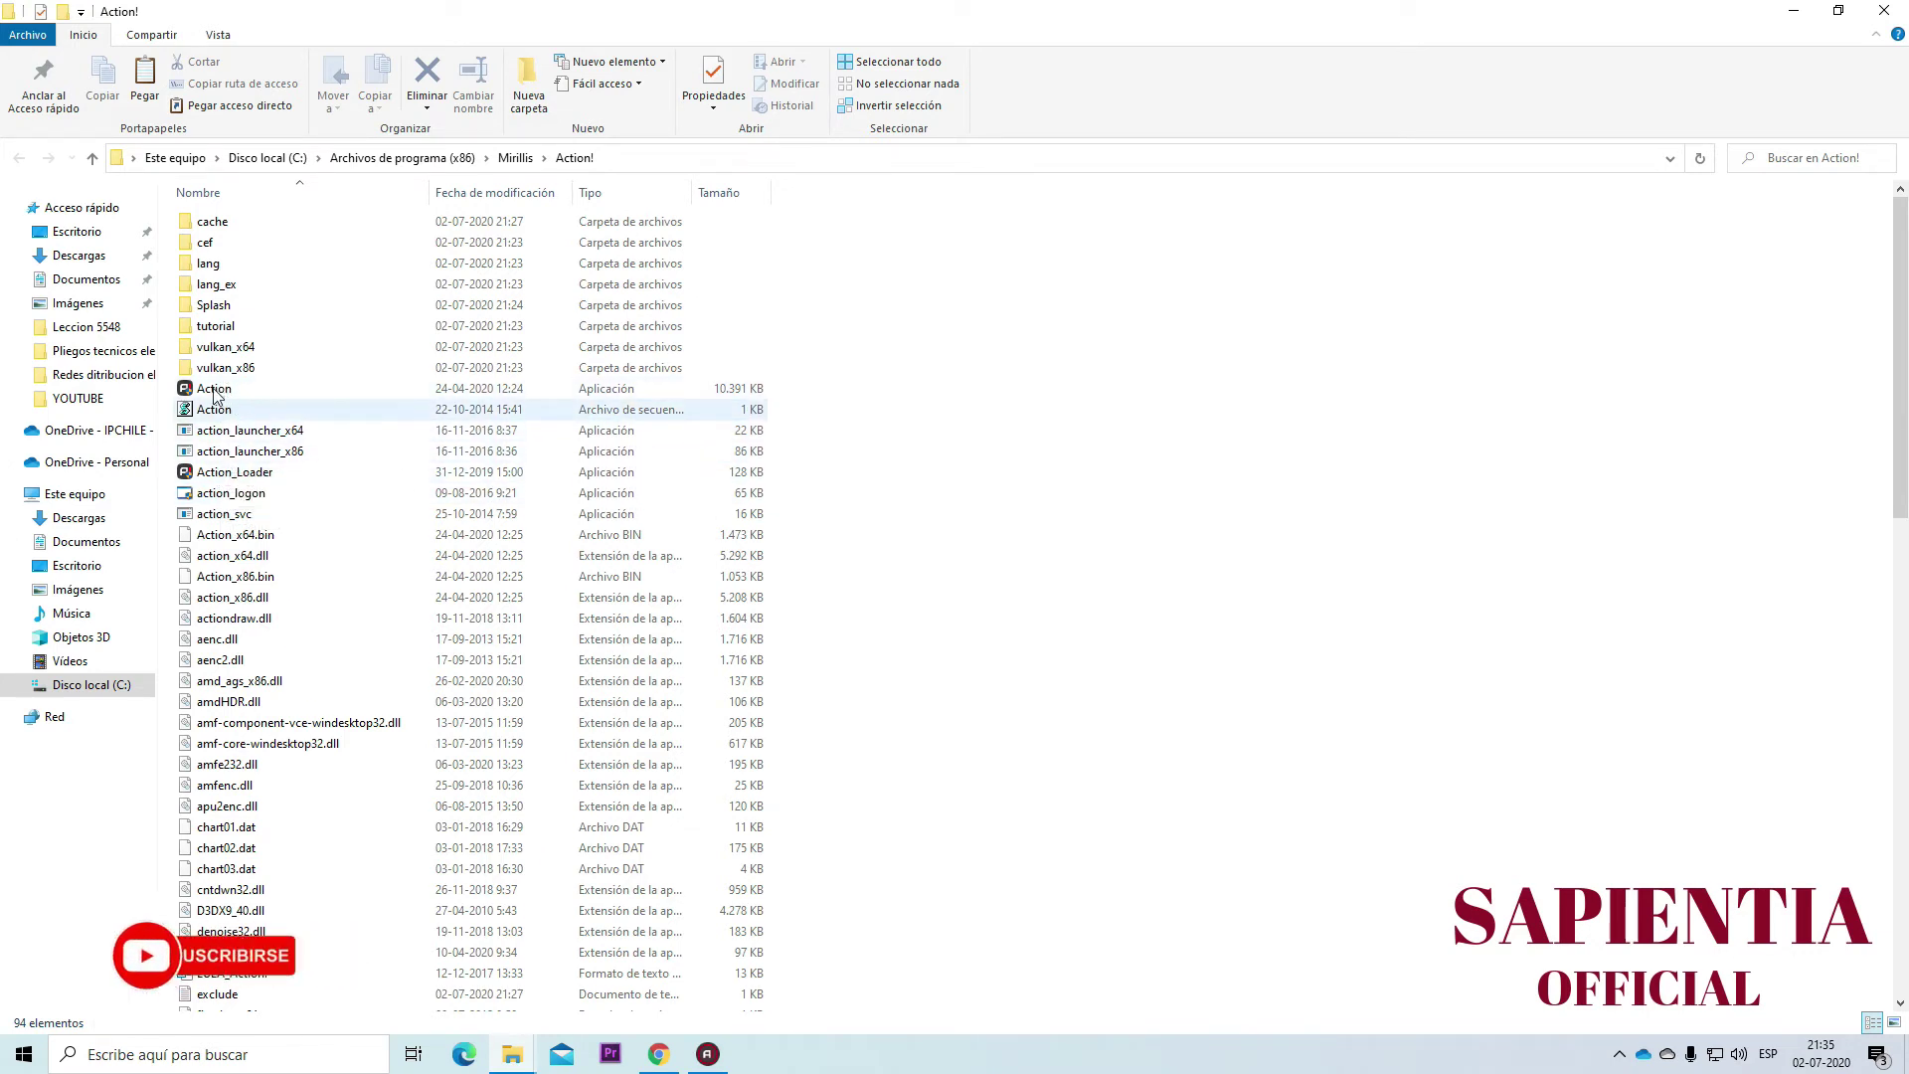
View the desktop shortcut option among the send destinations for Action_Loader, dismiss it, and minimize the folder window
mouse_move(228, 394)
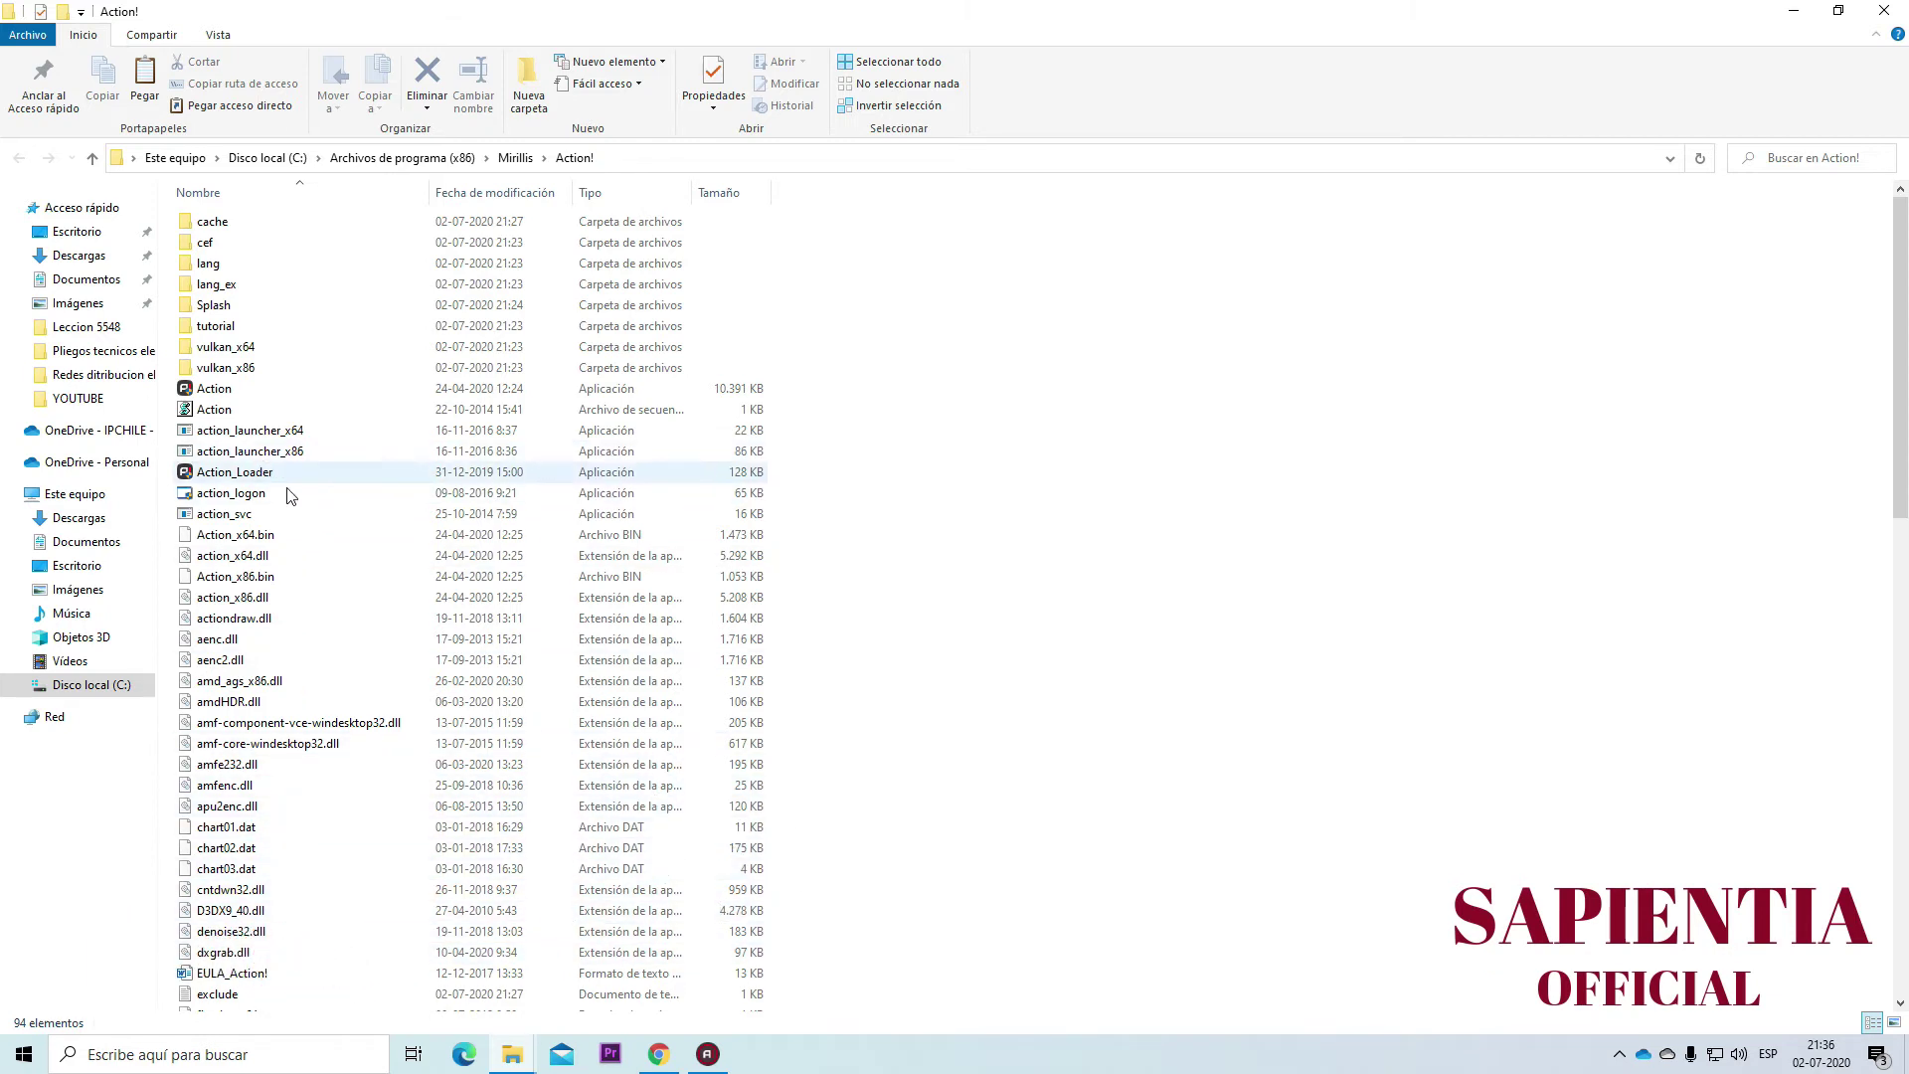
right_click(234, 477)
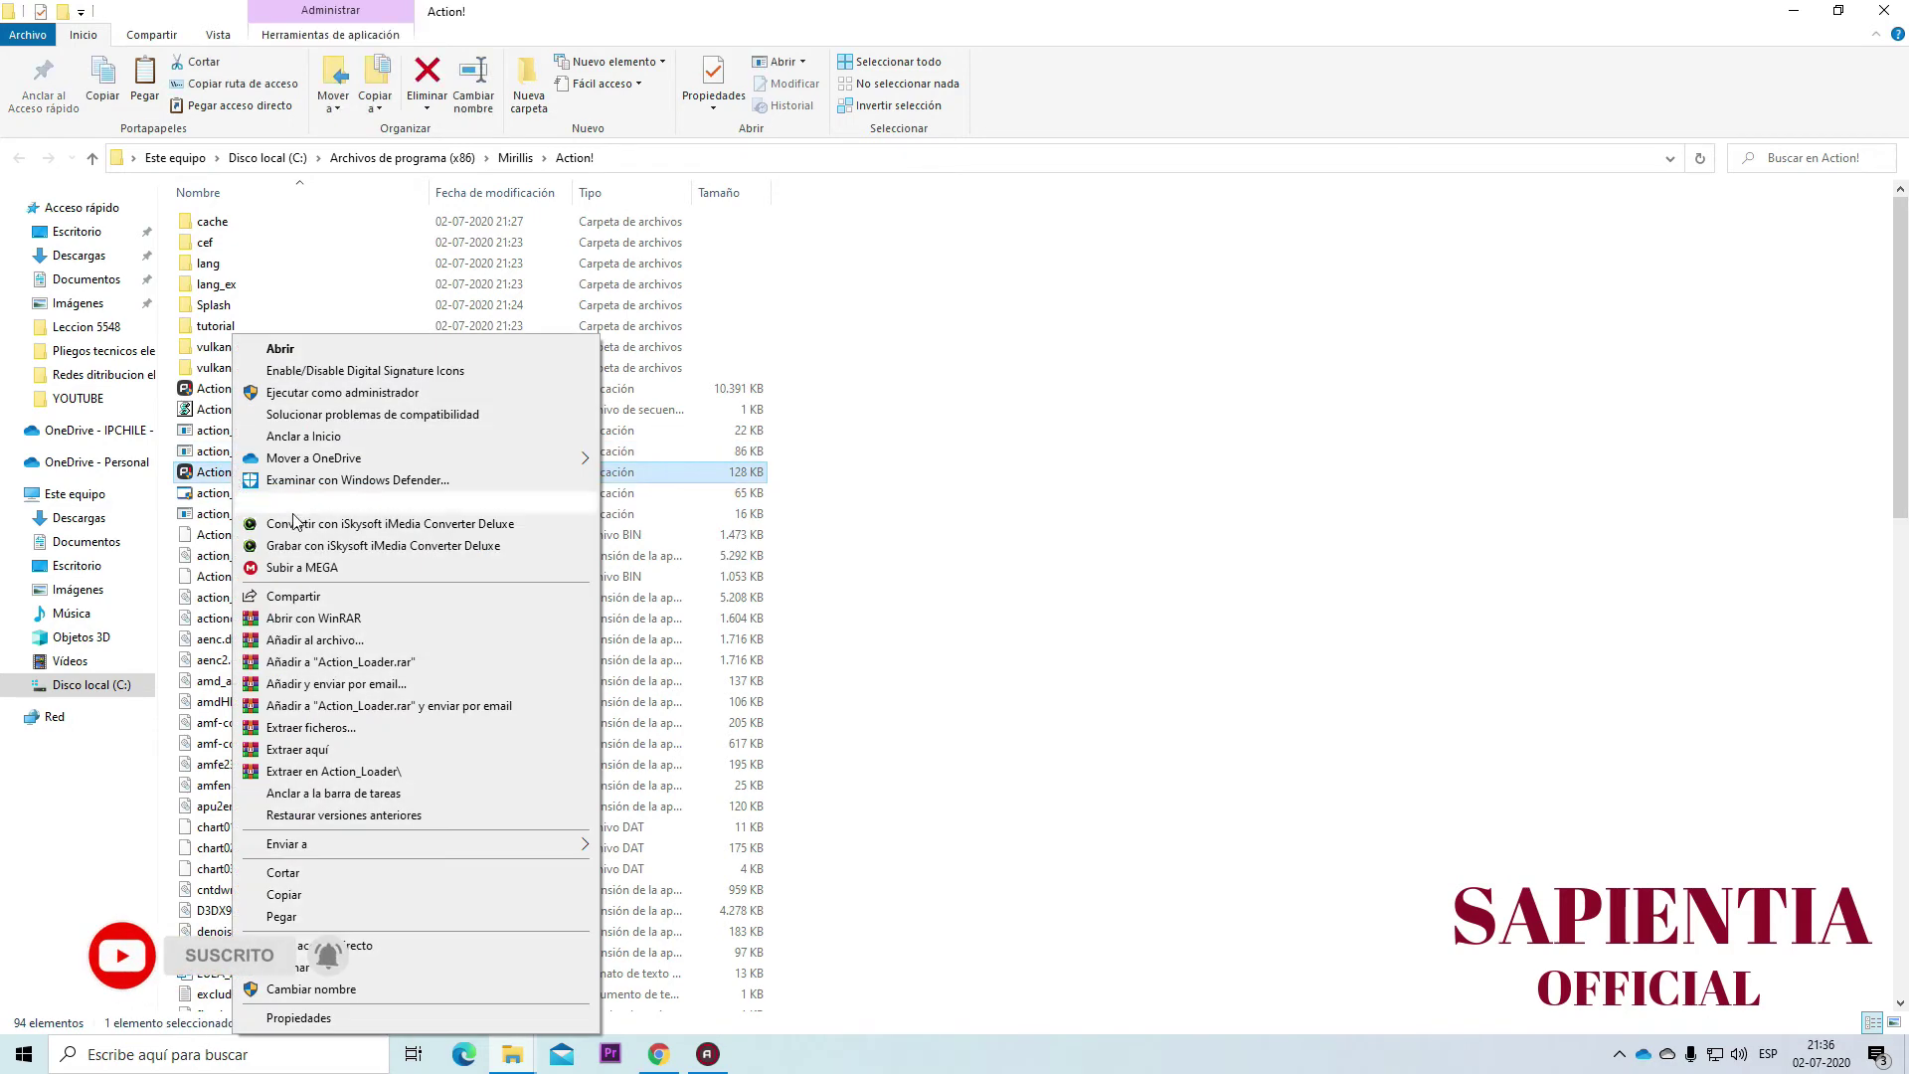
mouse_move(444, 847)
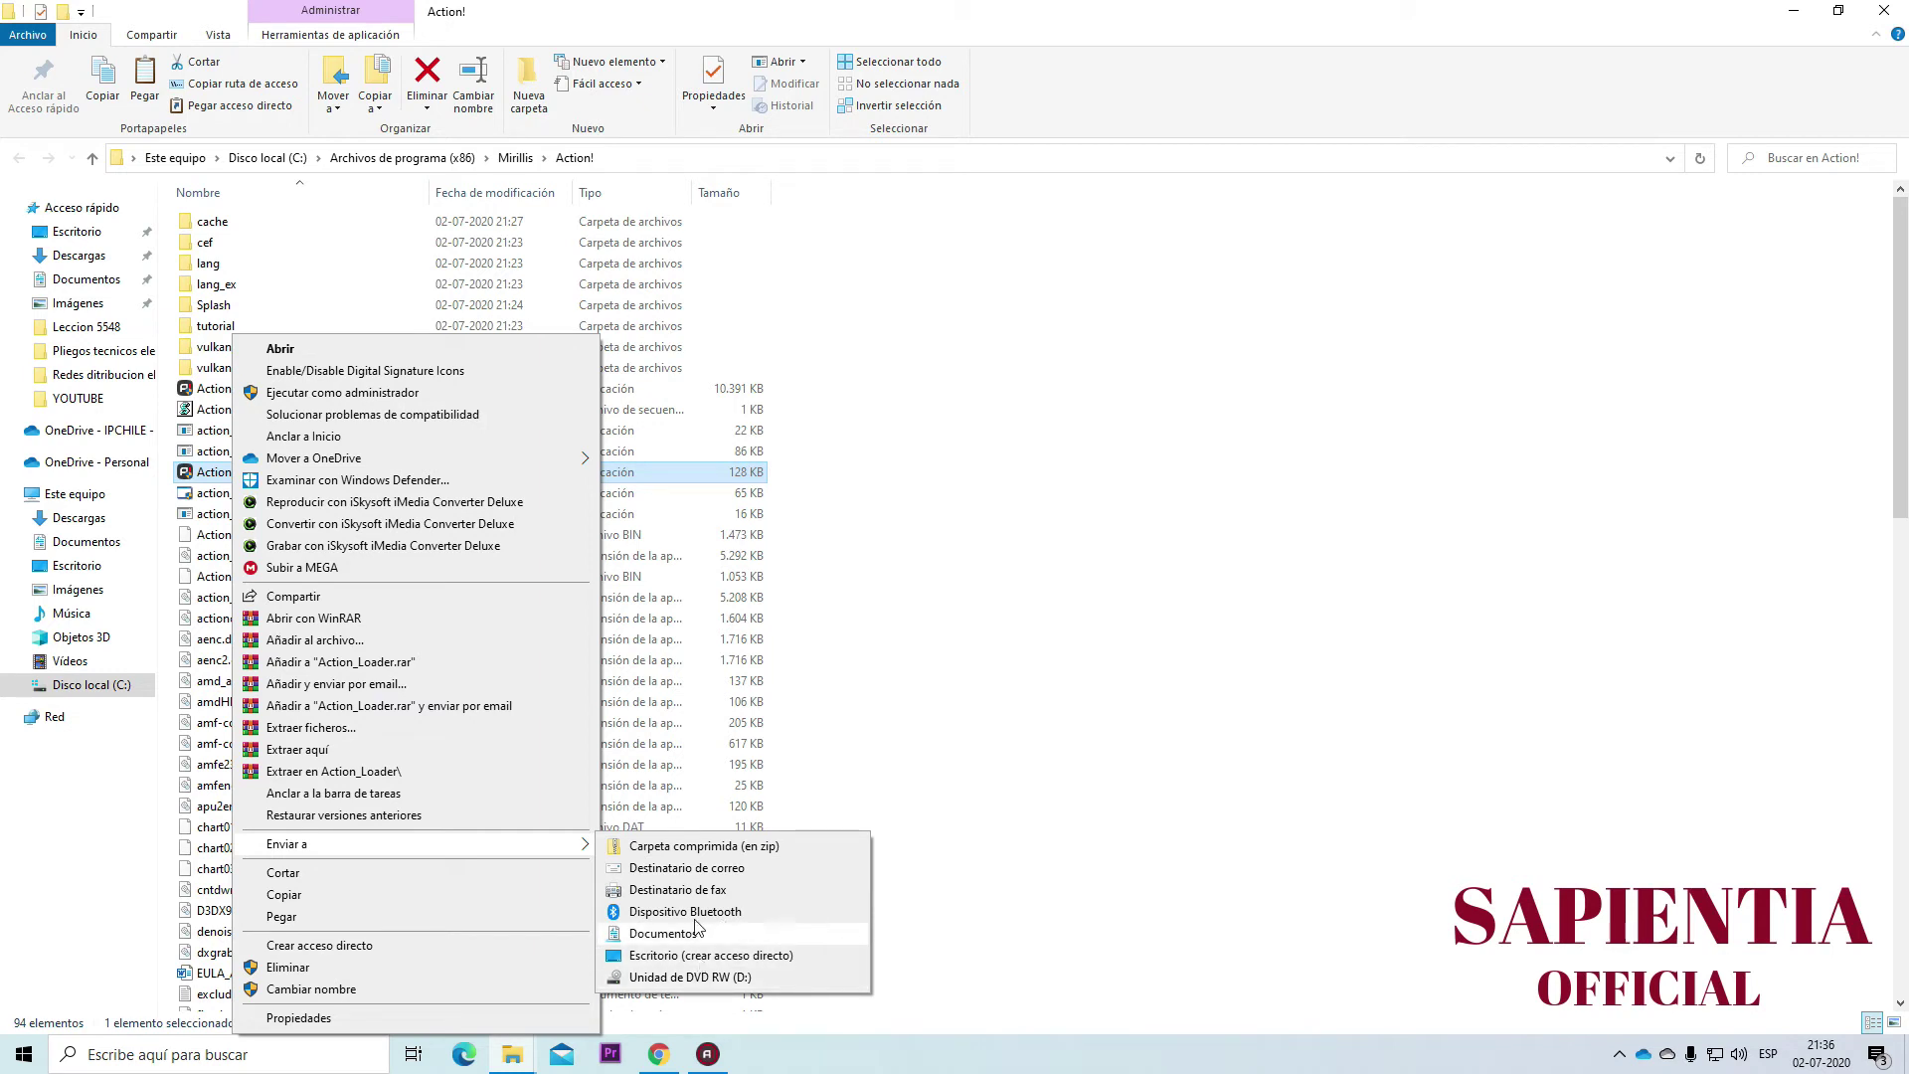
left_click(1184, 733)
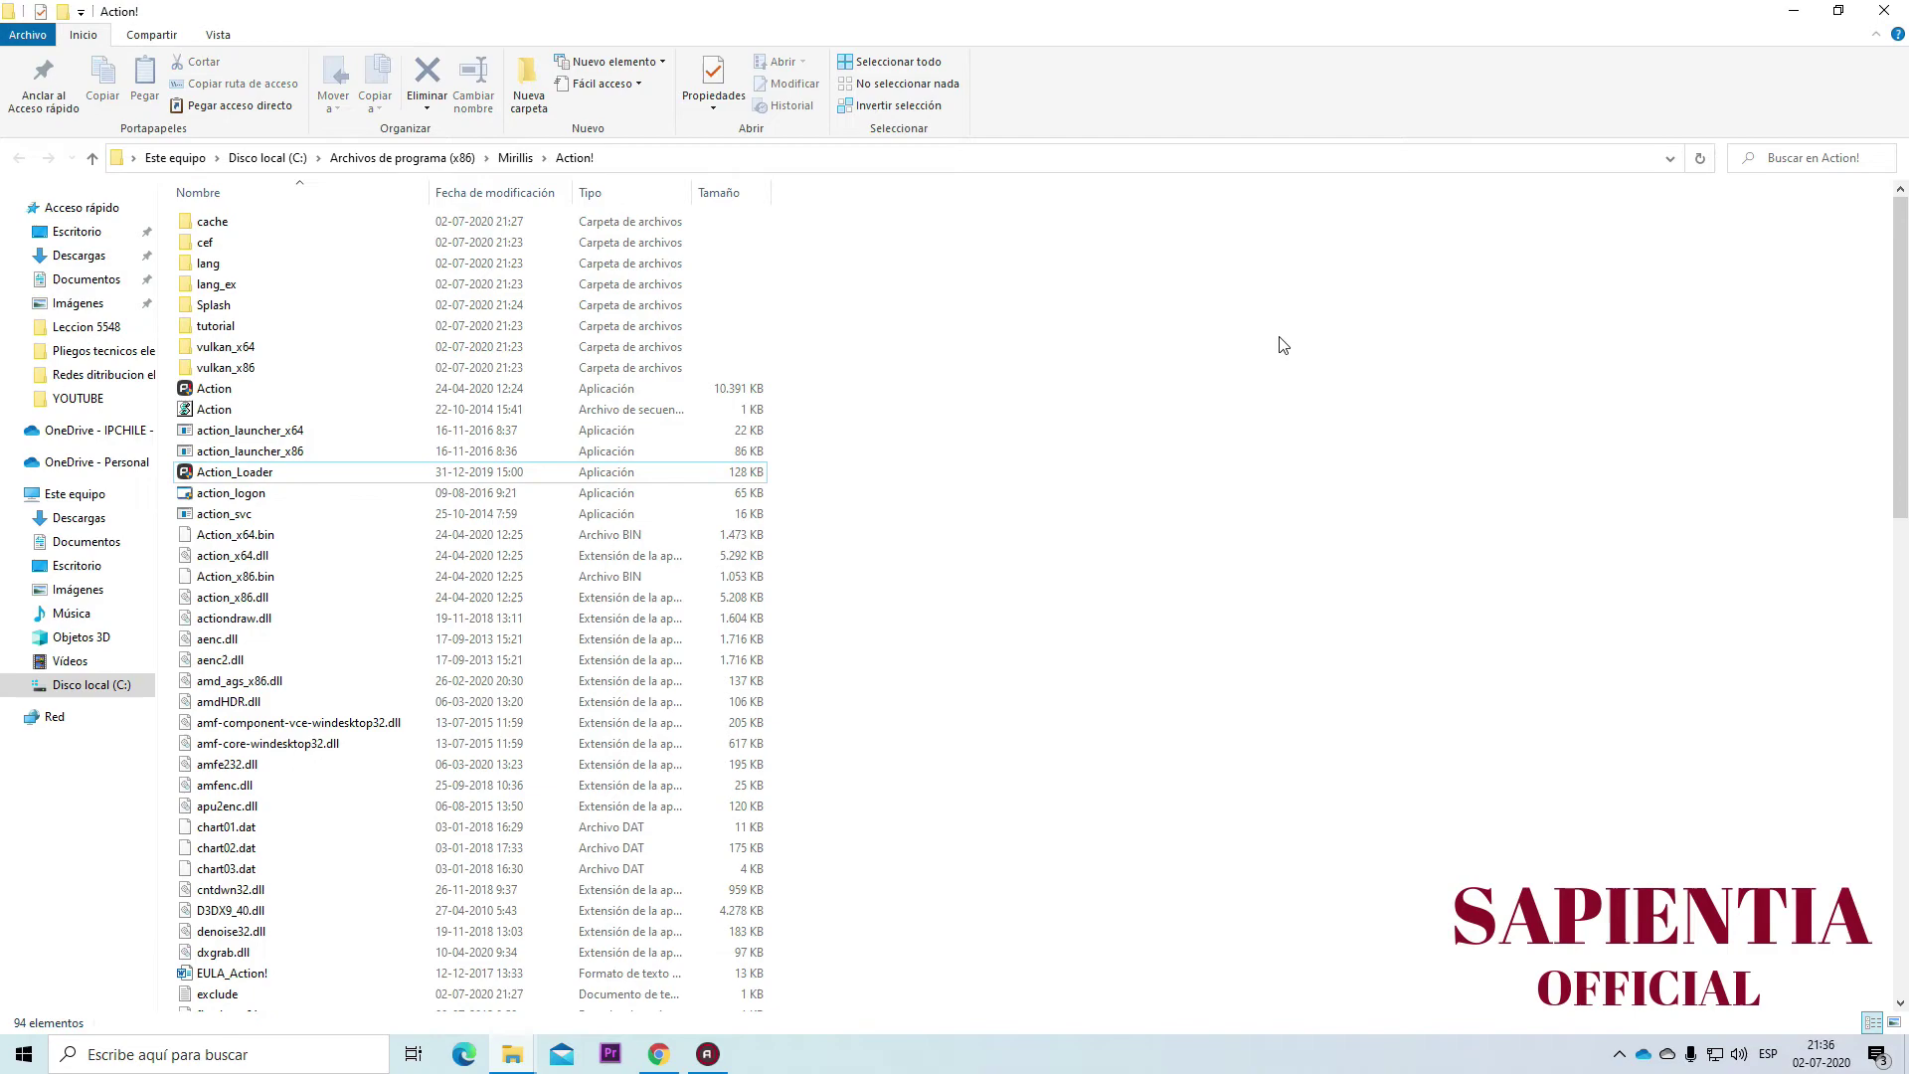
left_click(1784, 11)
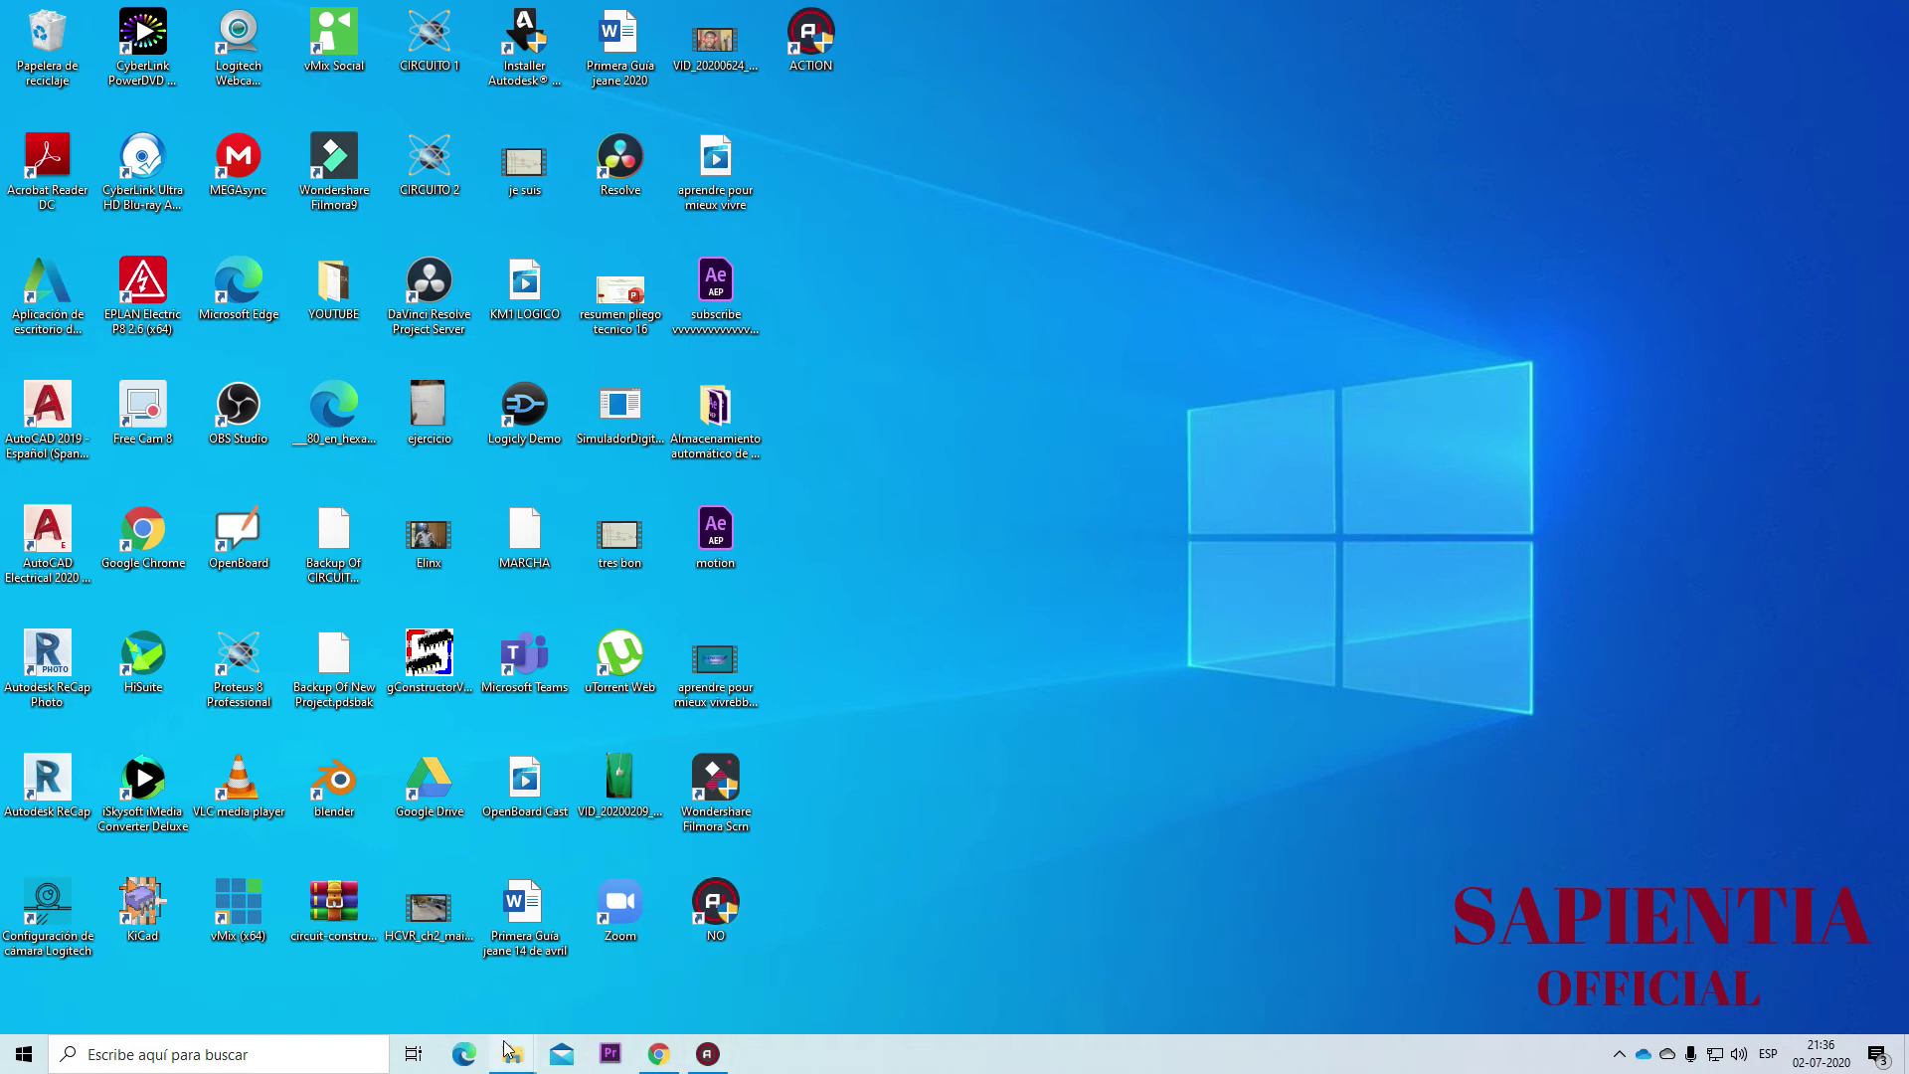
Bring the Action! installation folder forward to view the Action_Loader file, and minimize the folder window
mouse_move(510, 1050)
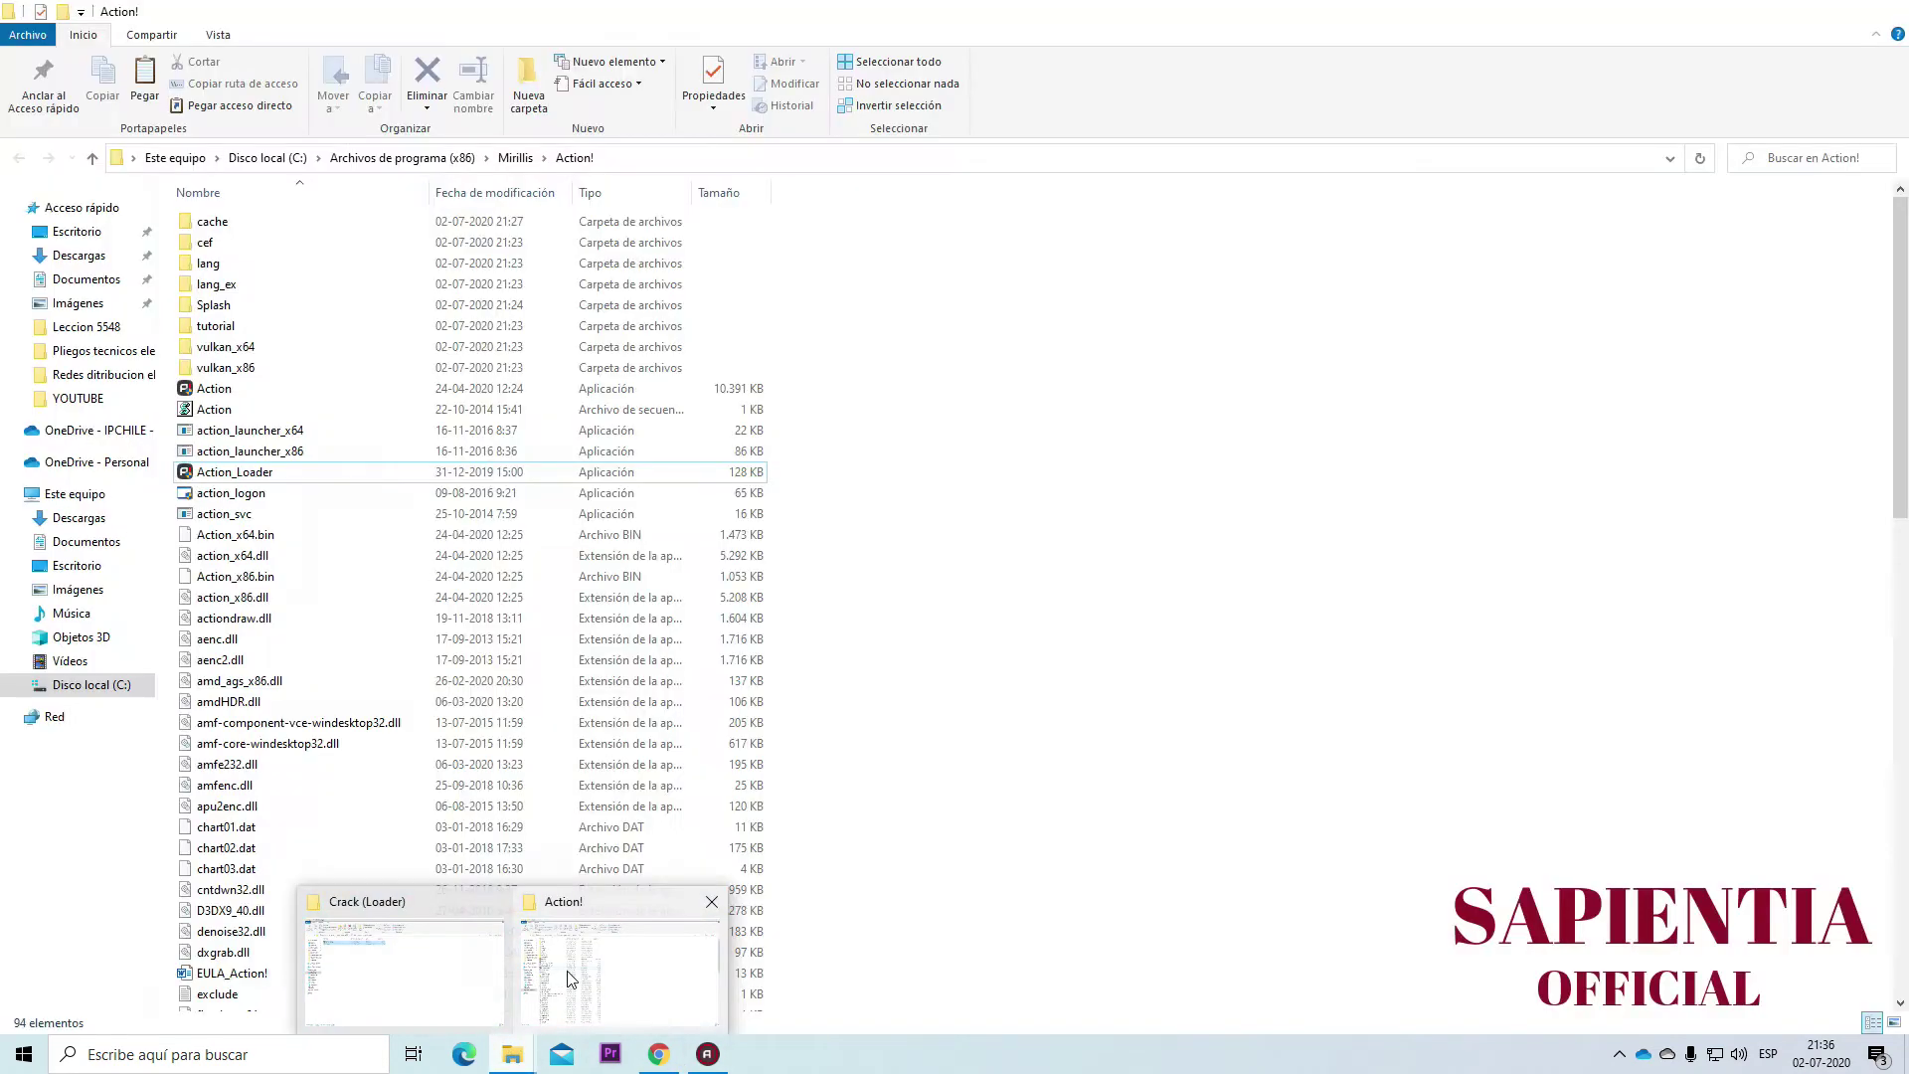
left_click(589, 962)
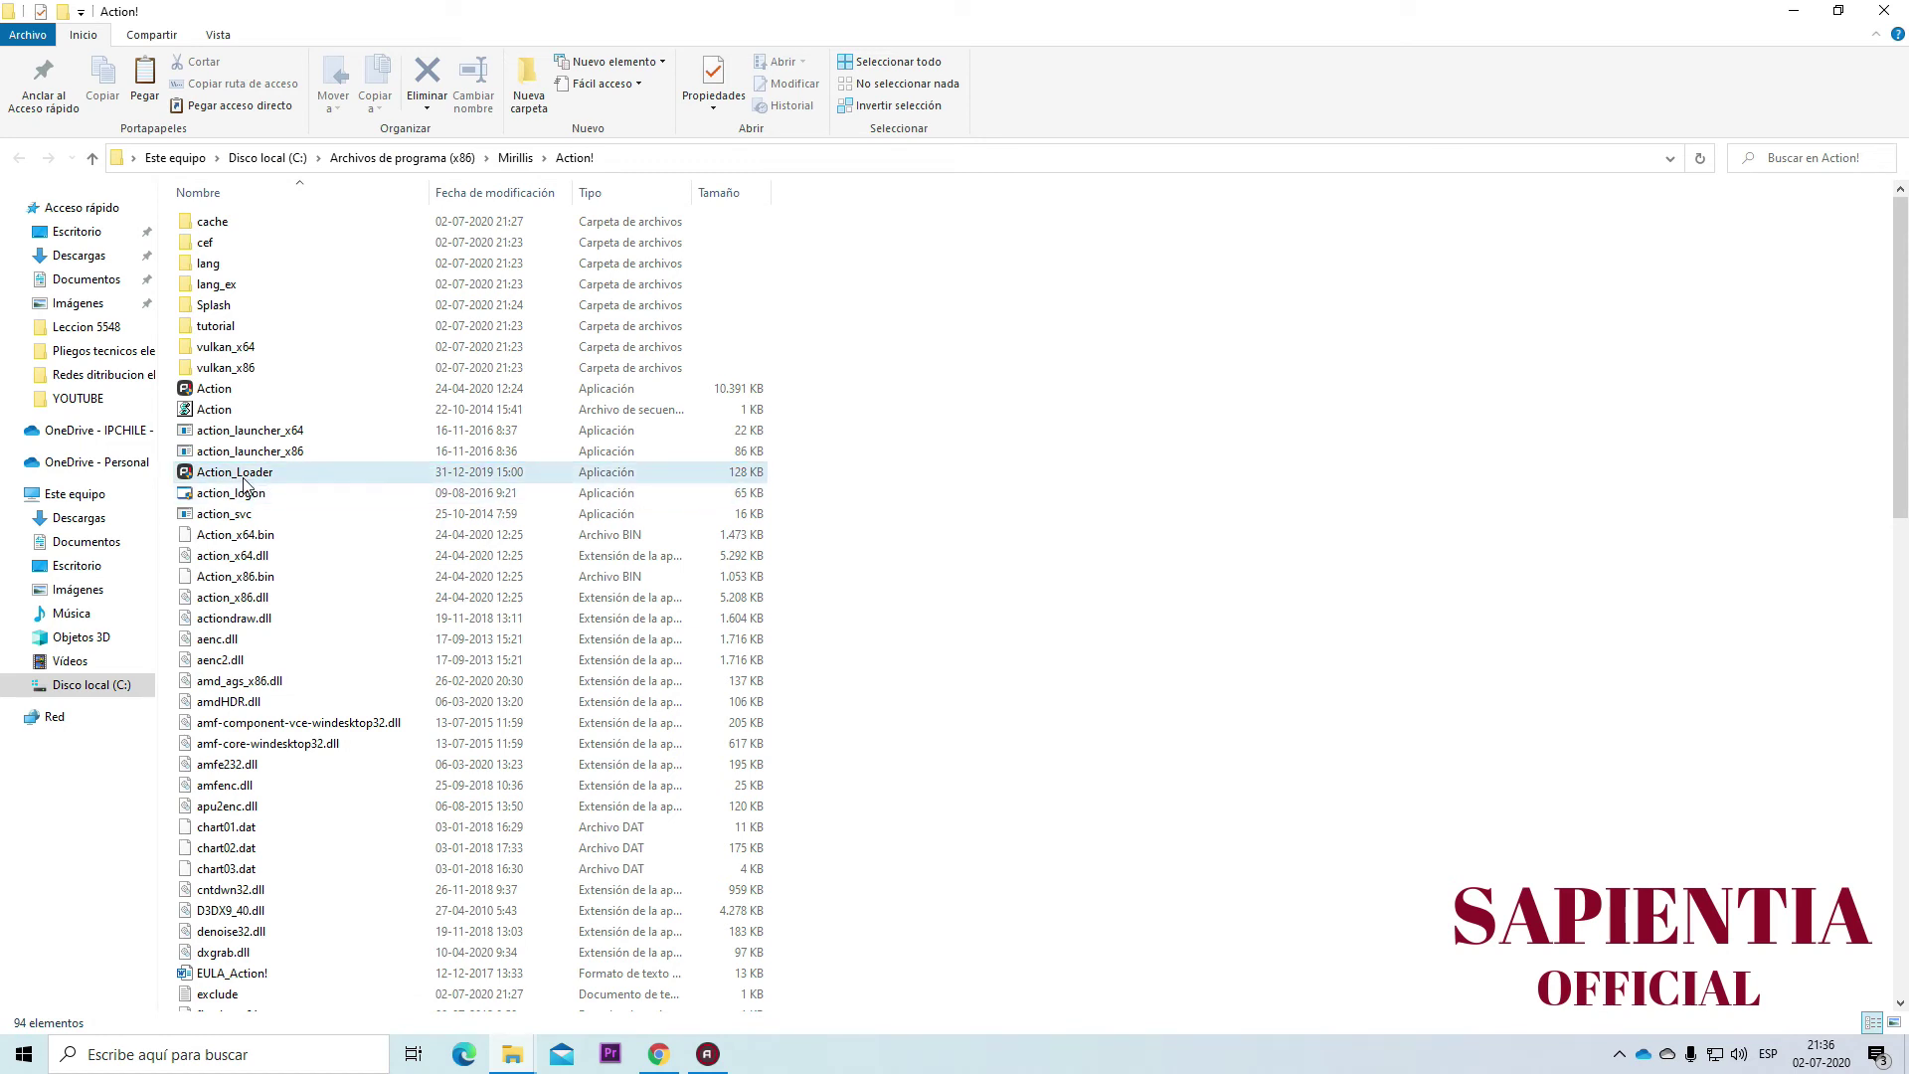
mouse_move(266, 484)
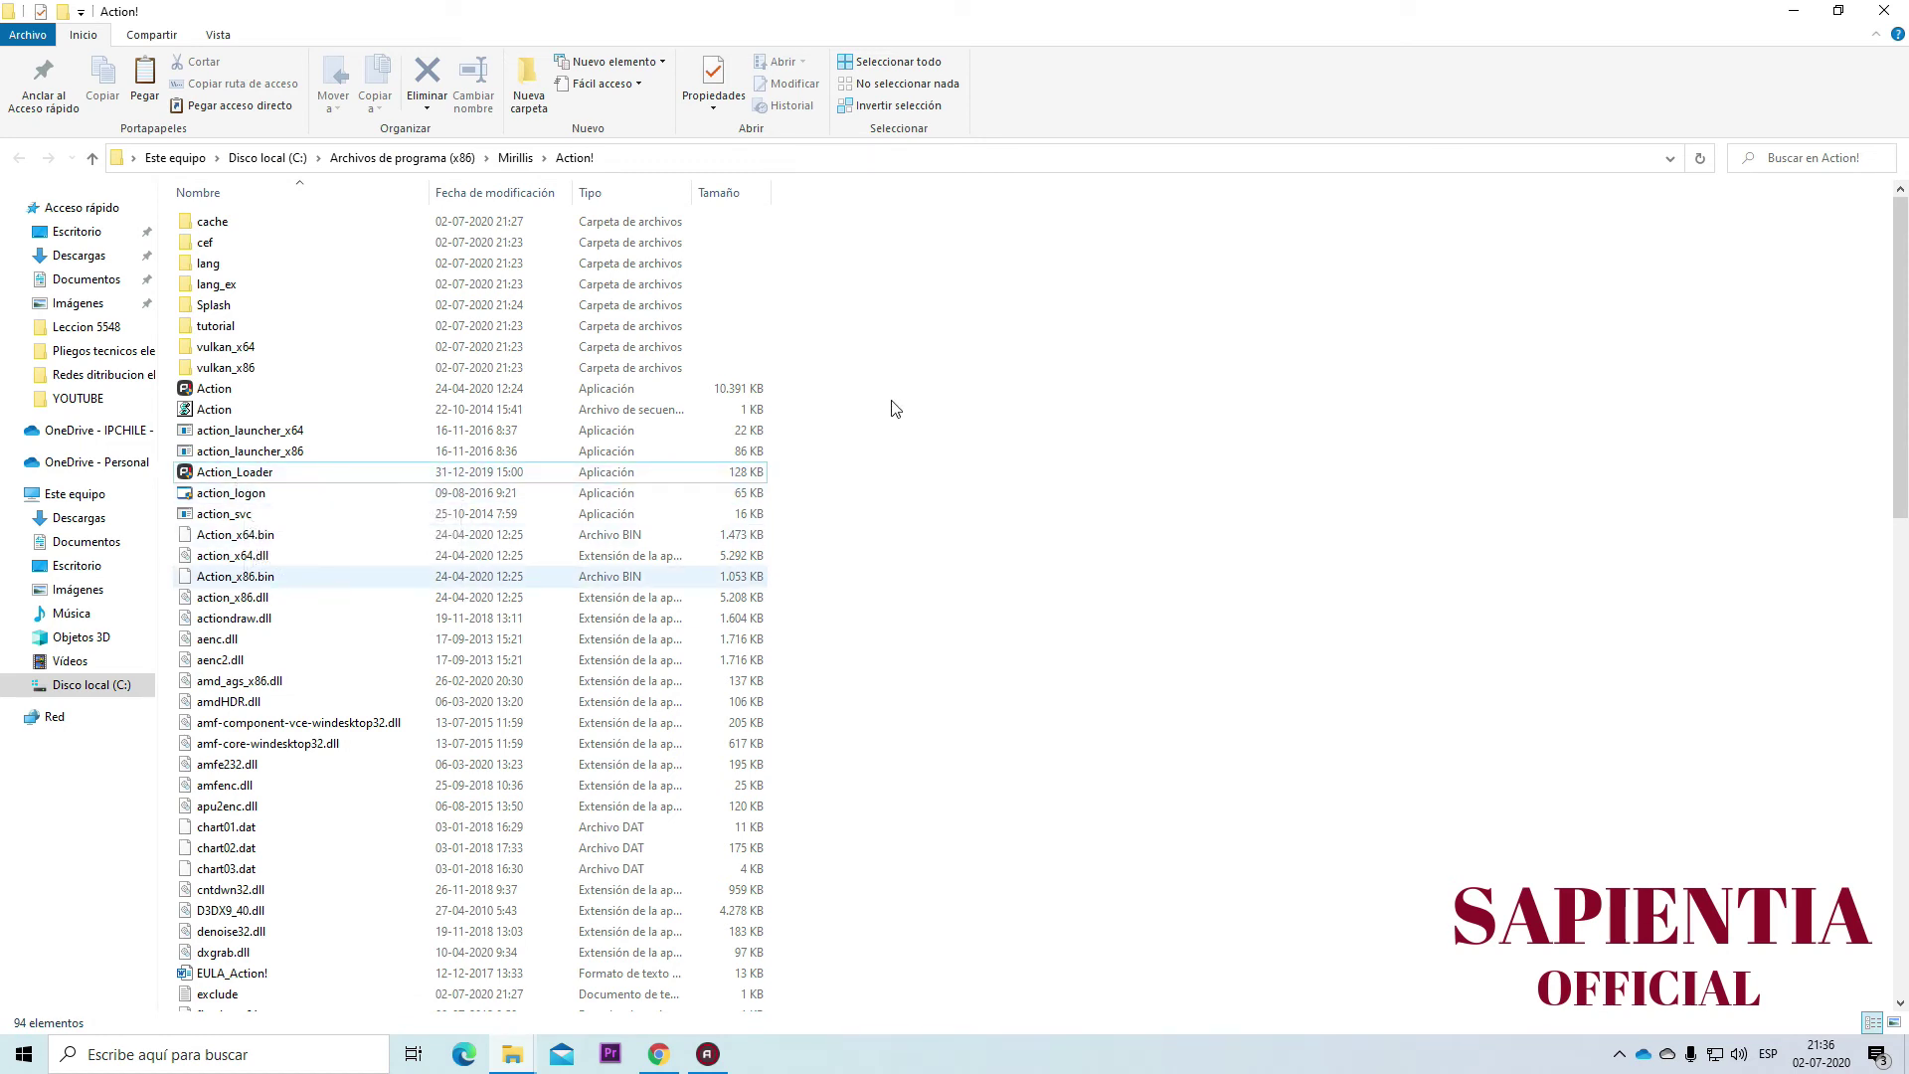
left_click(1797, 11)
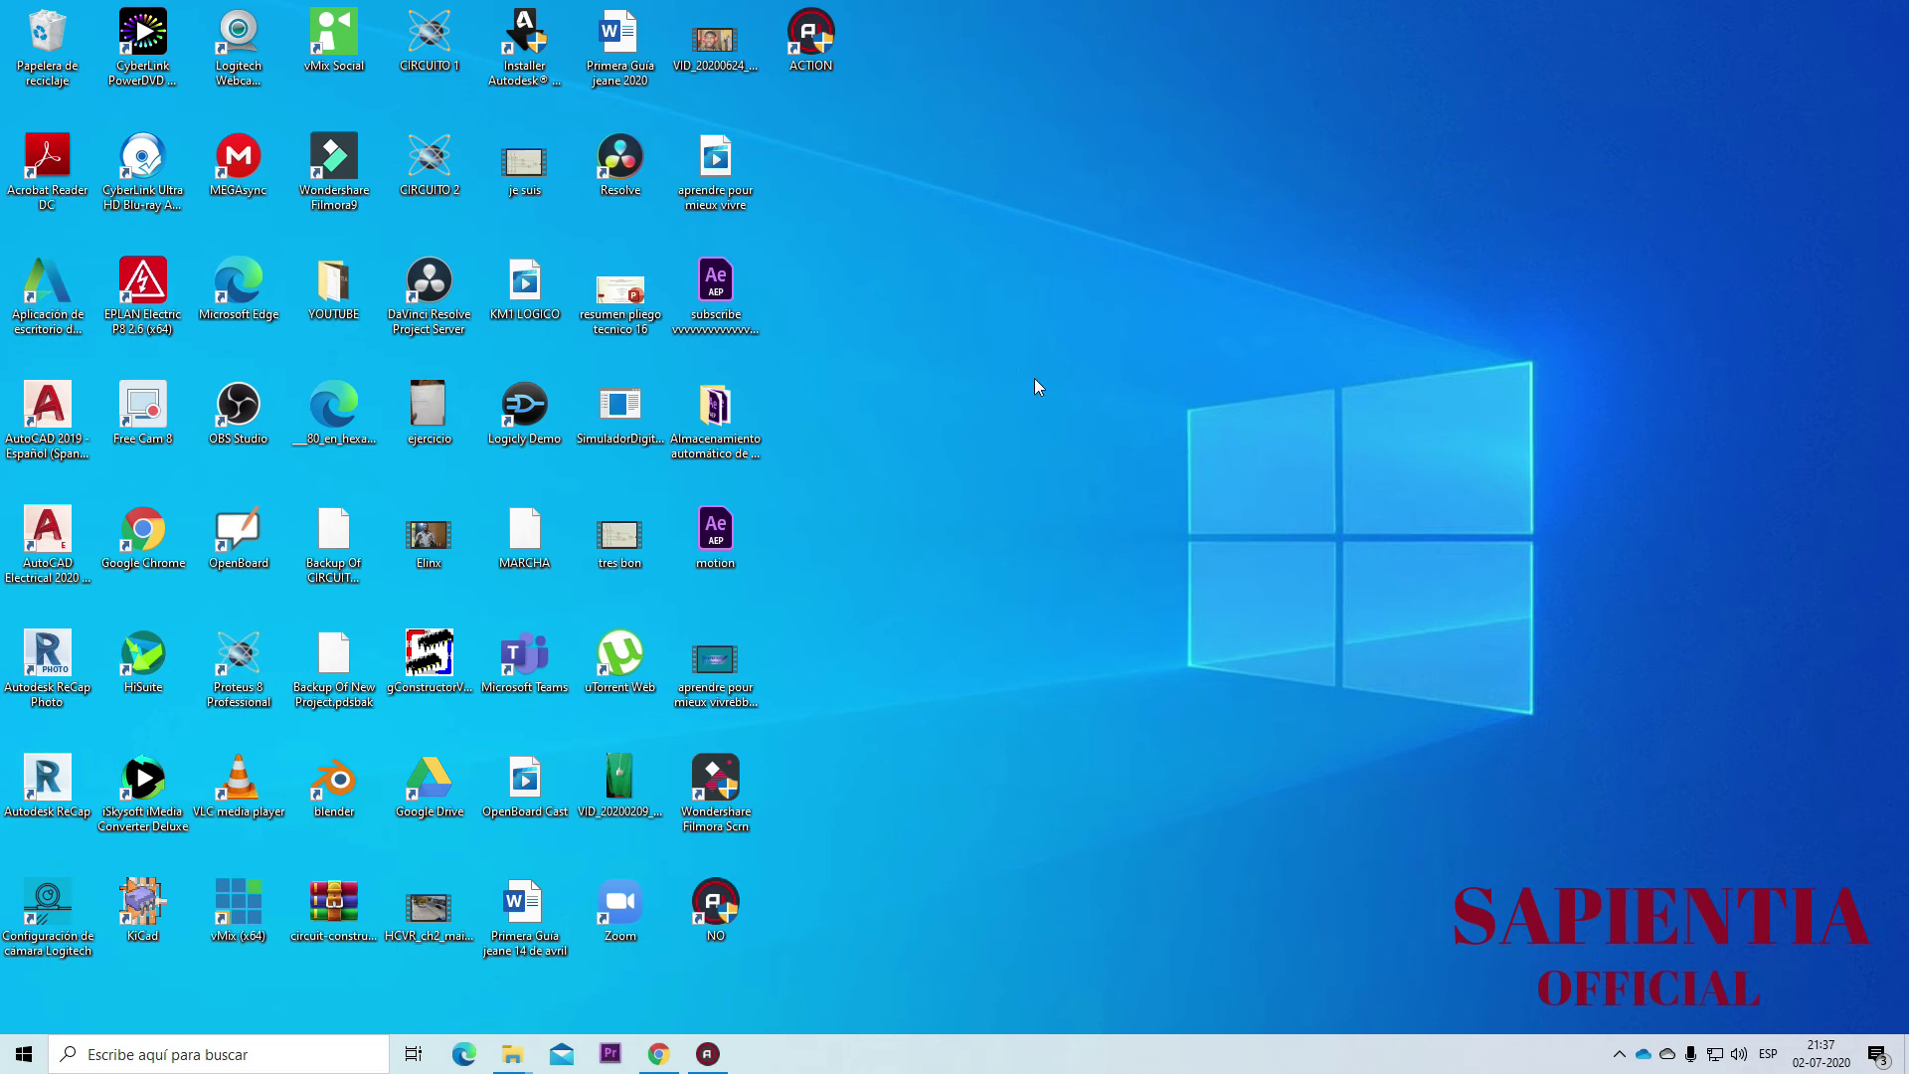
Show the hidden system tray icons and switch to the Action! recorder window to view the recordings in its file manager
left_click(1619, 1055)
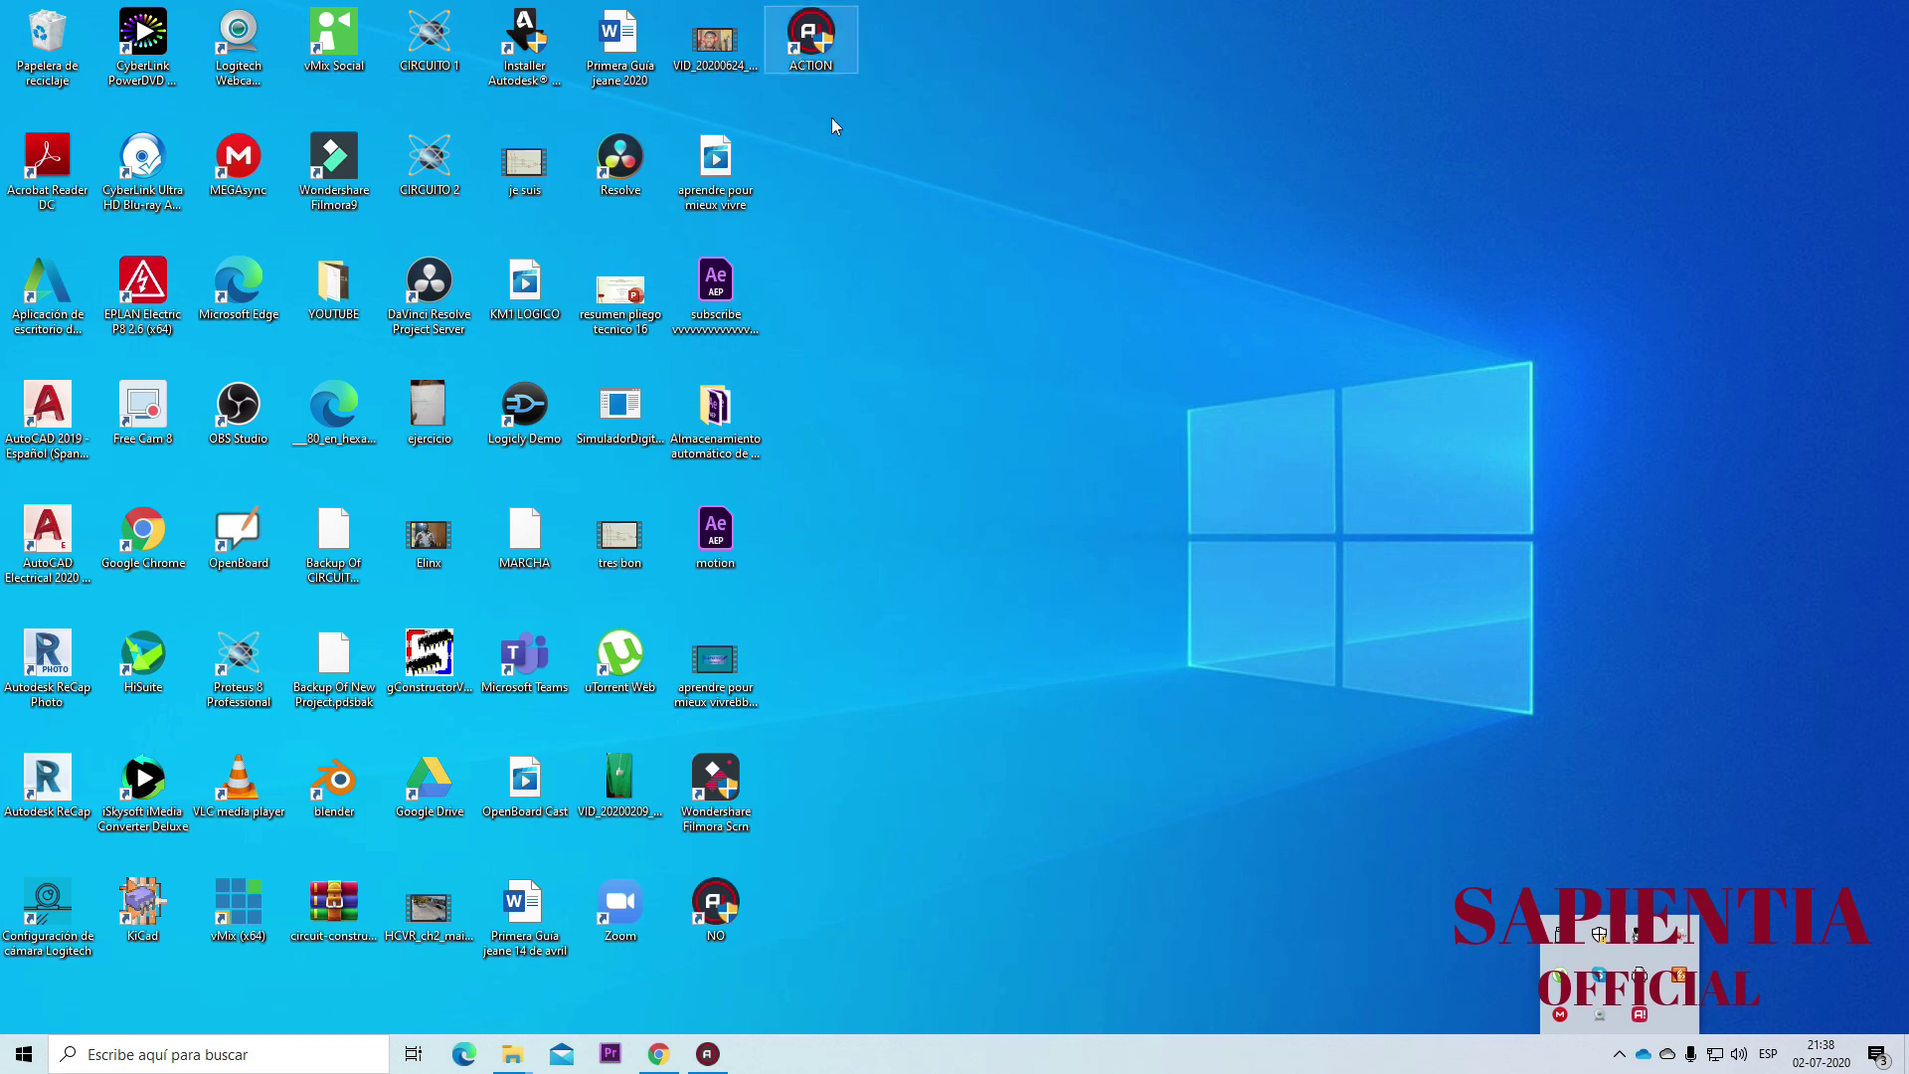
left_click(808, 22)
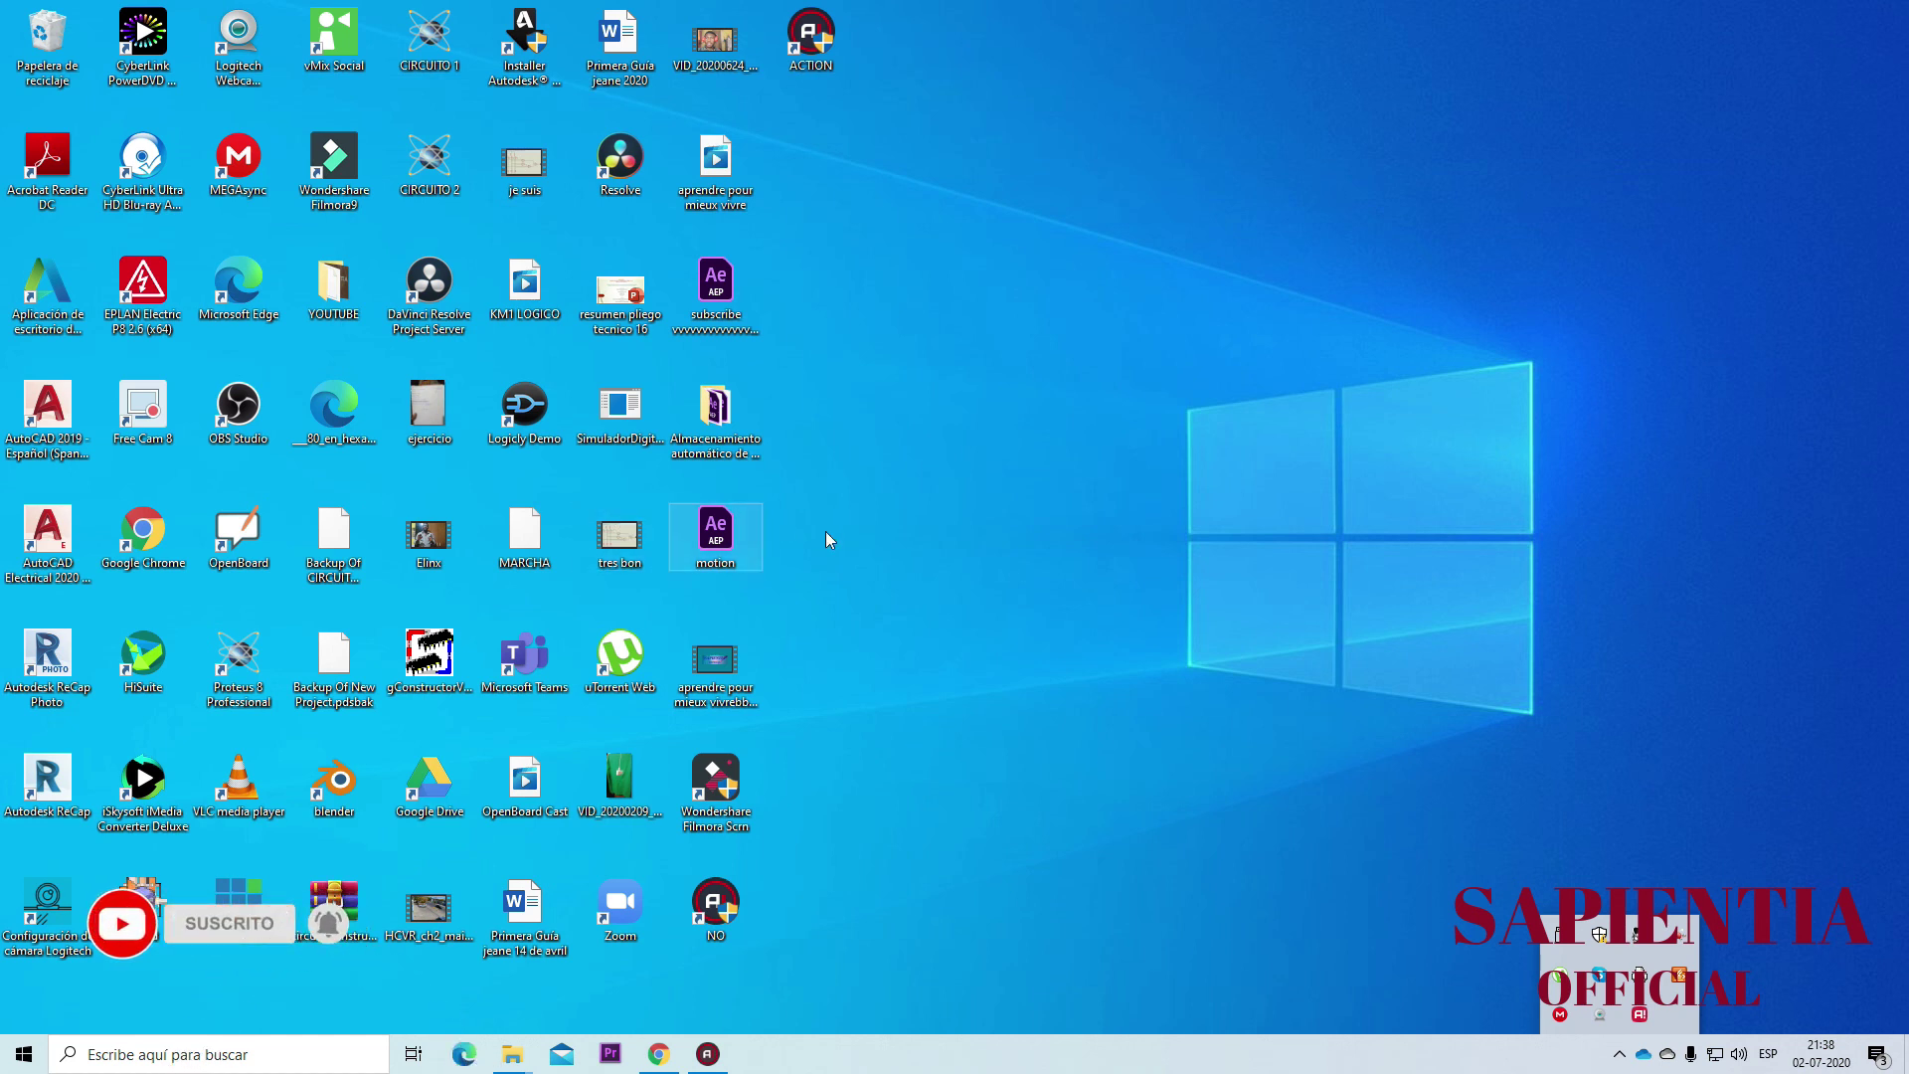
left_click(708, 1053)
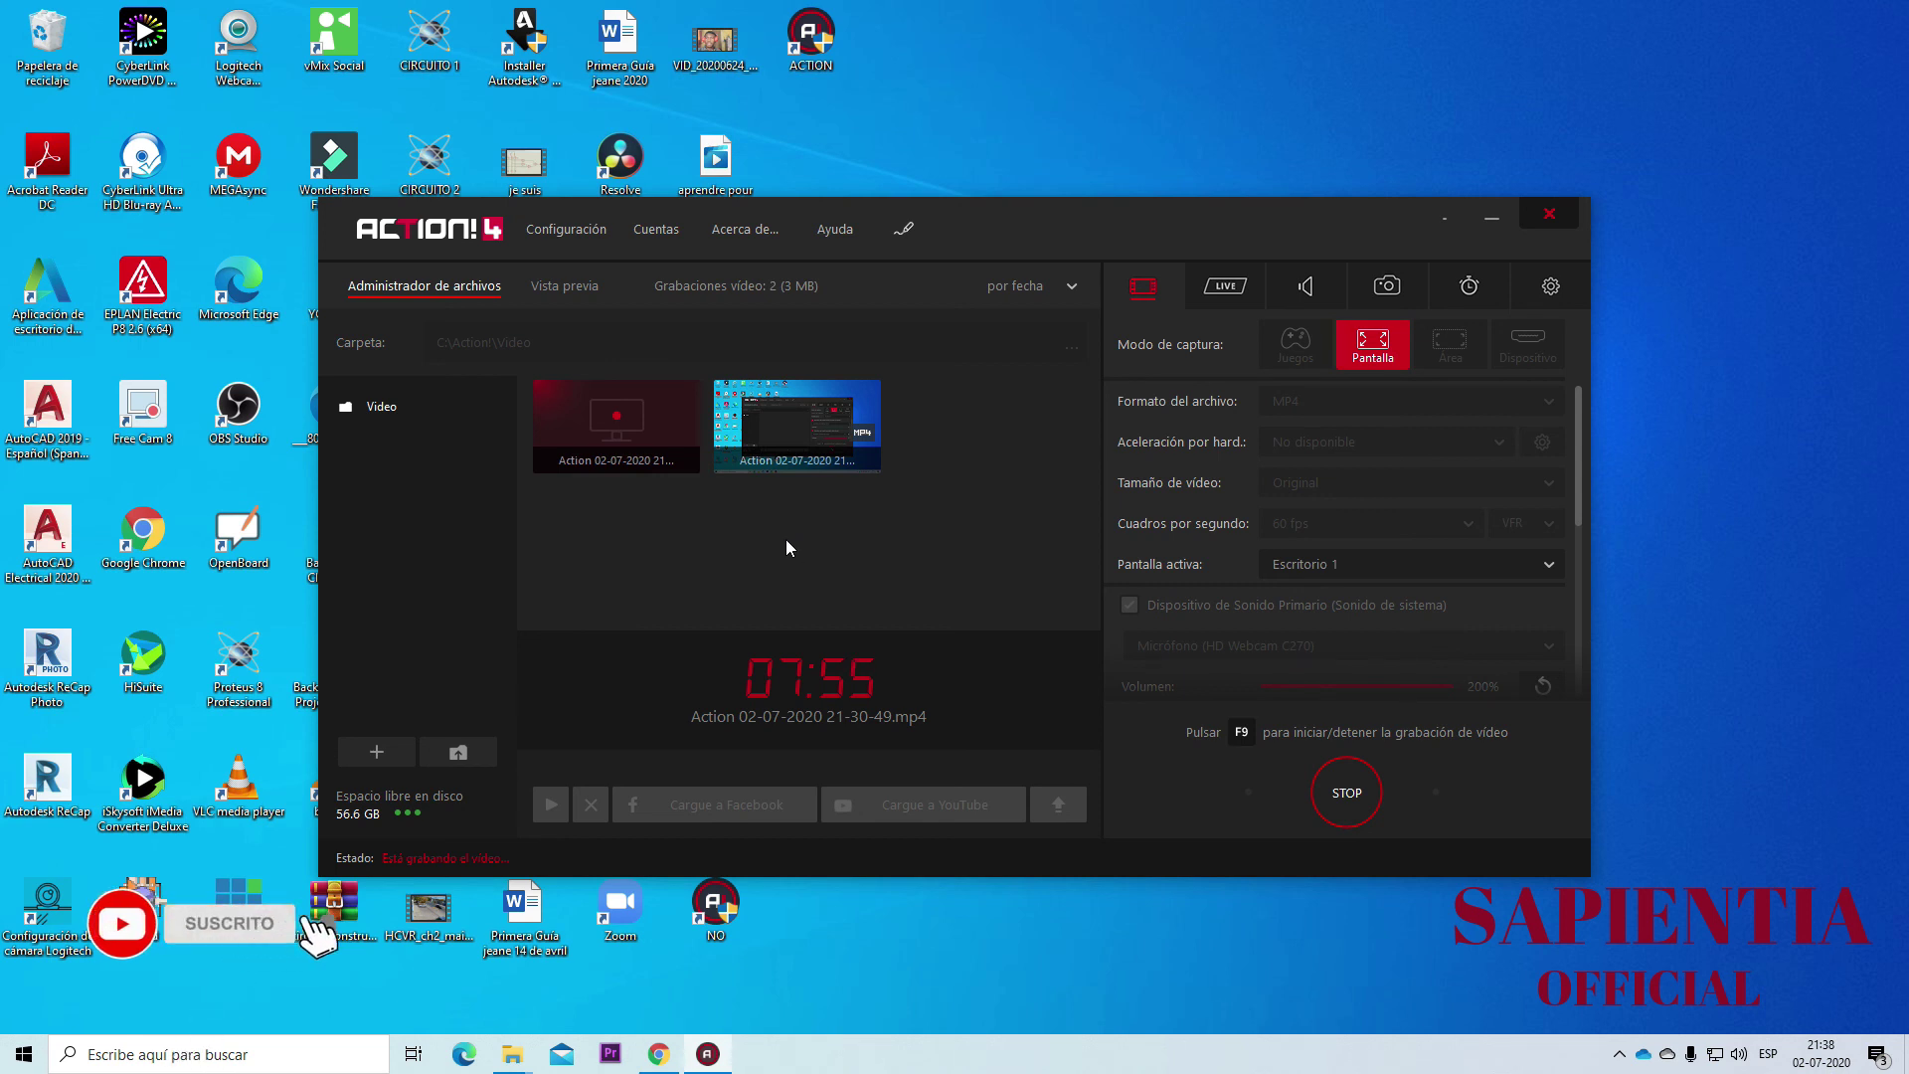
left_click(688, 420)
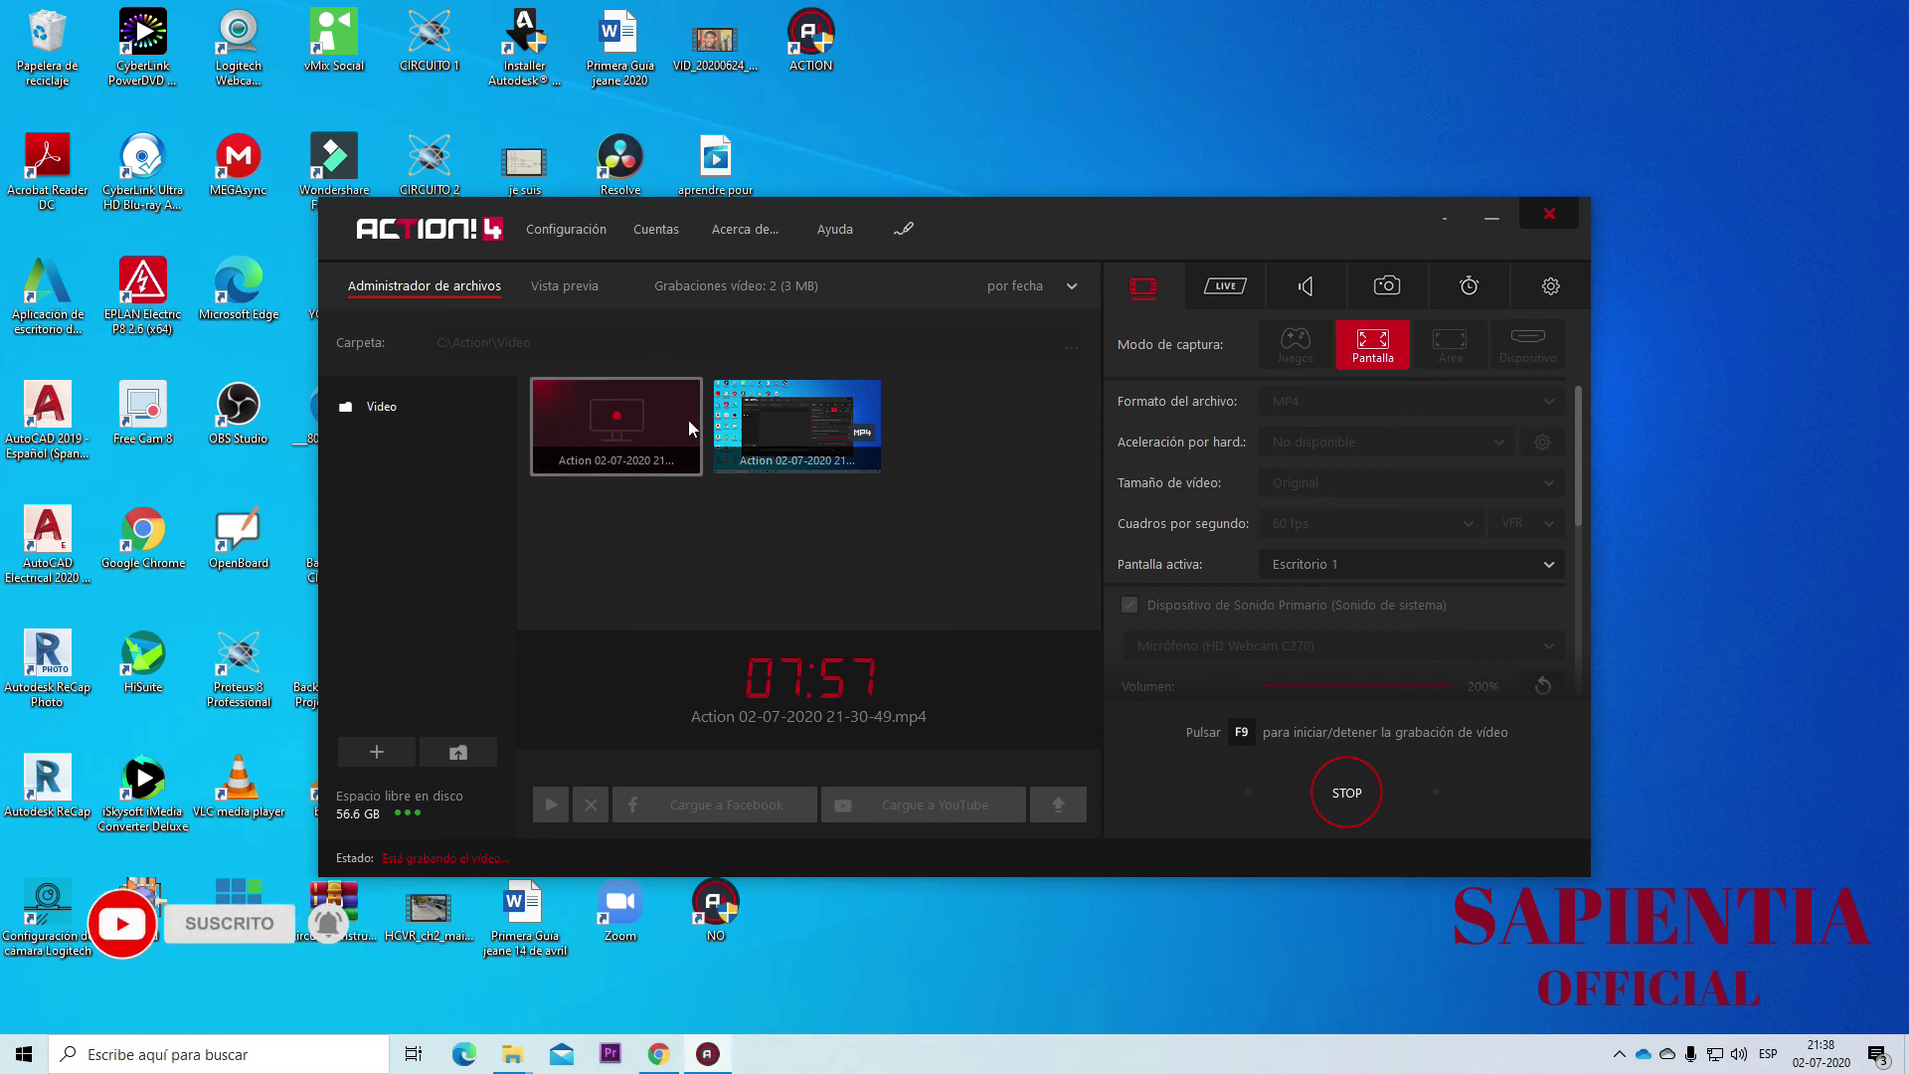
left_click(724, 537)
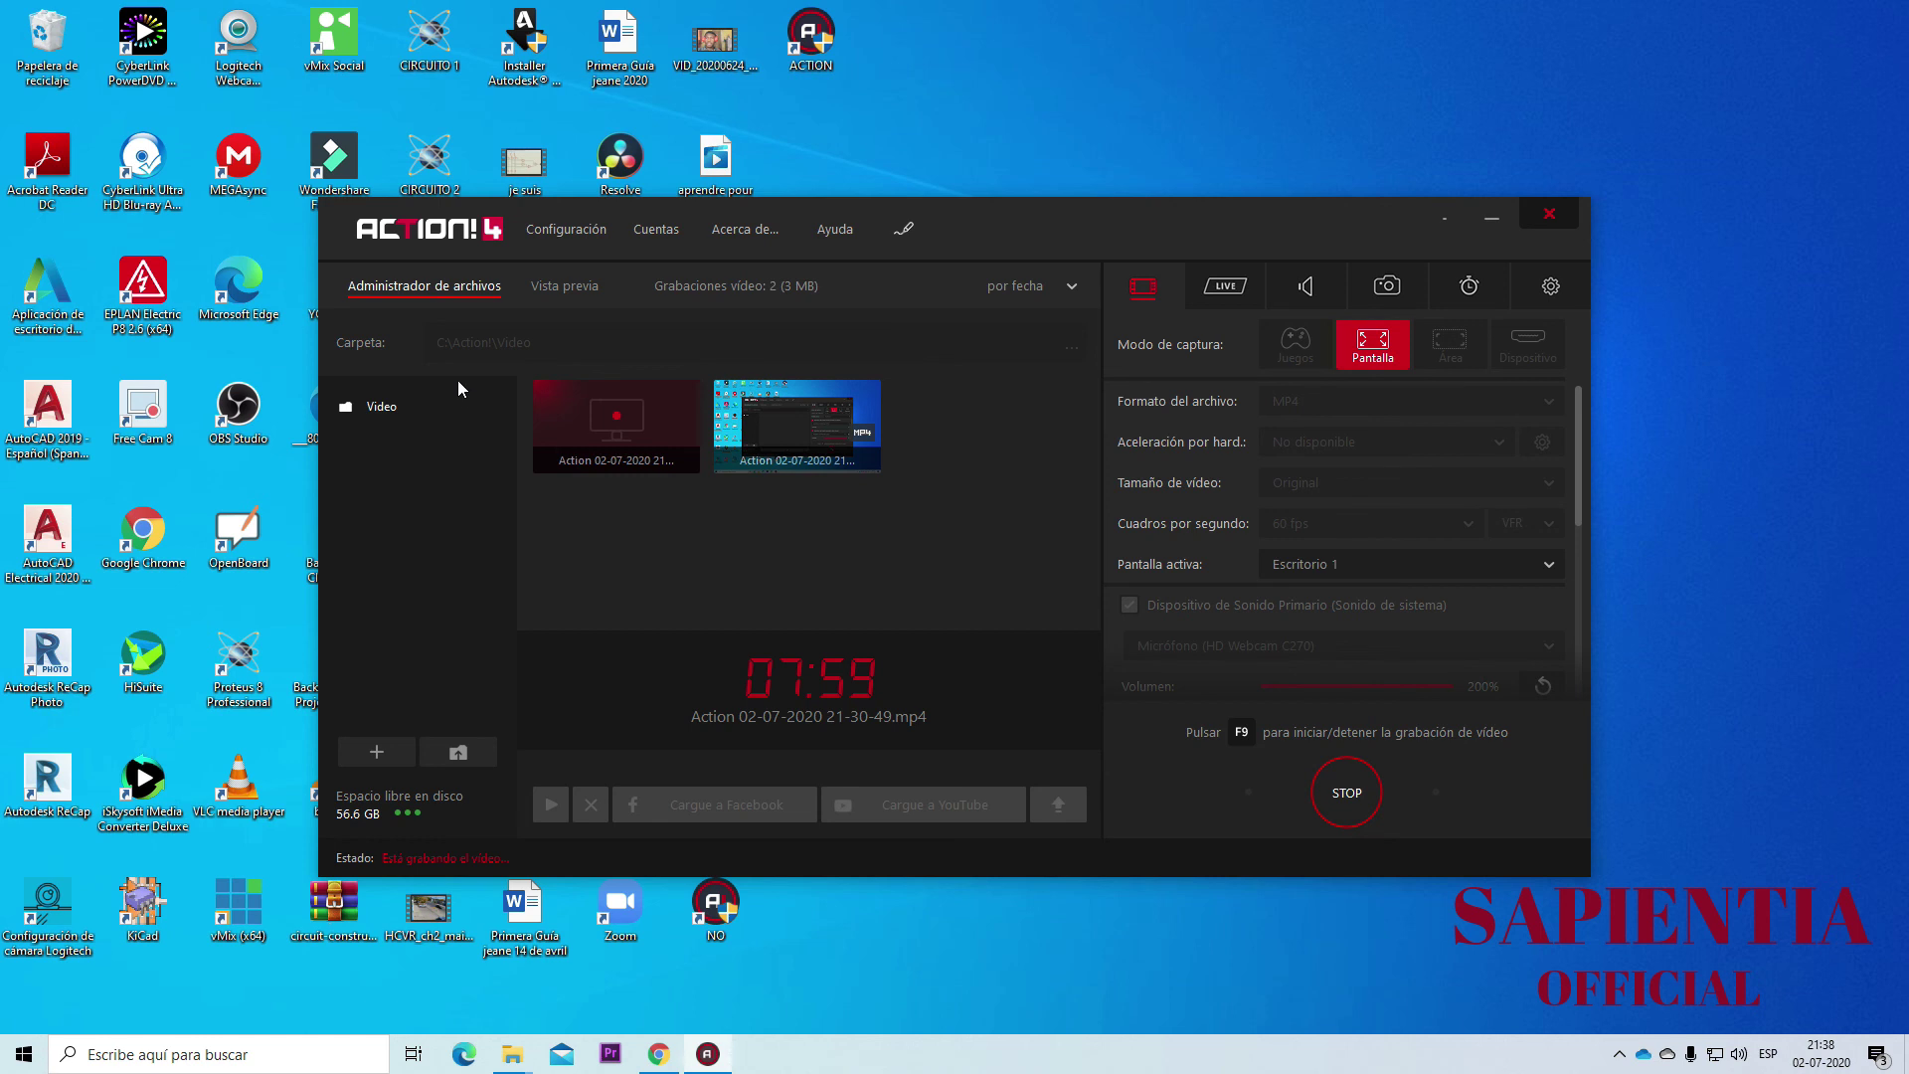